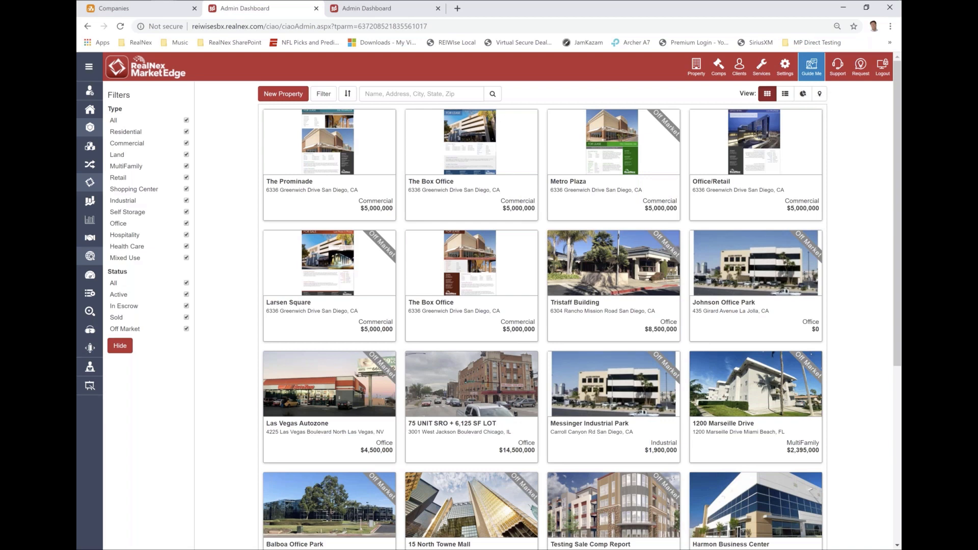
Open the proposal for The Prominade and review its report color settings.
mouse_move(330, 214)
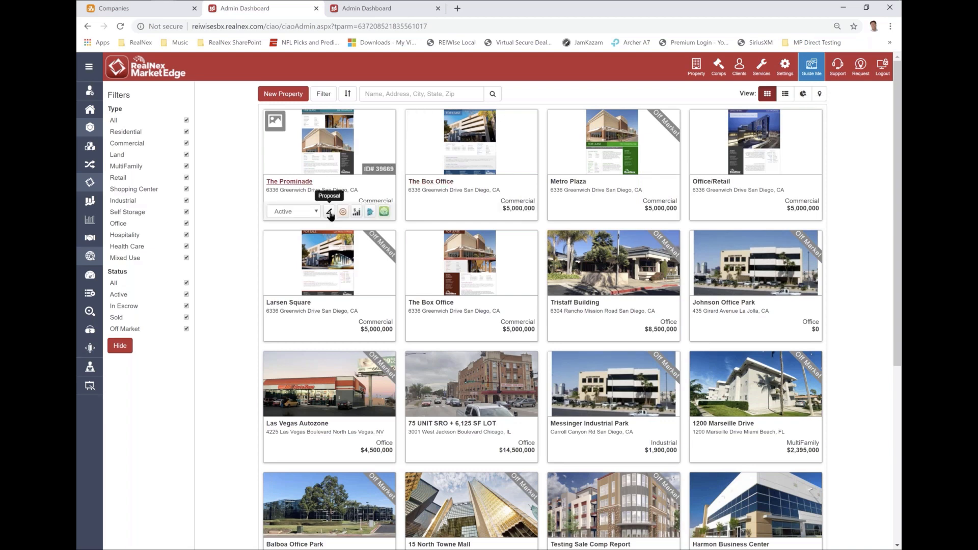
click(330, 213)
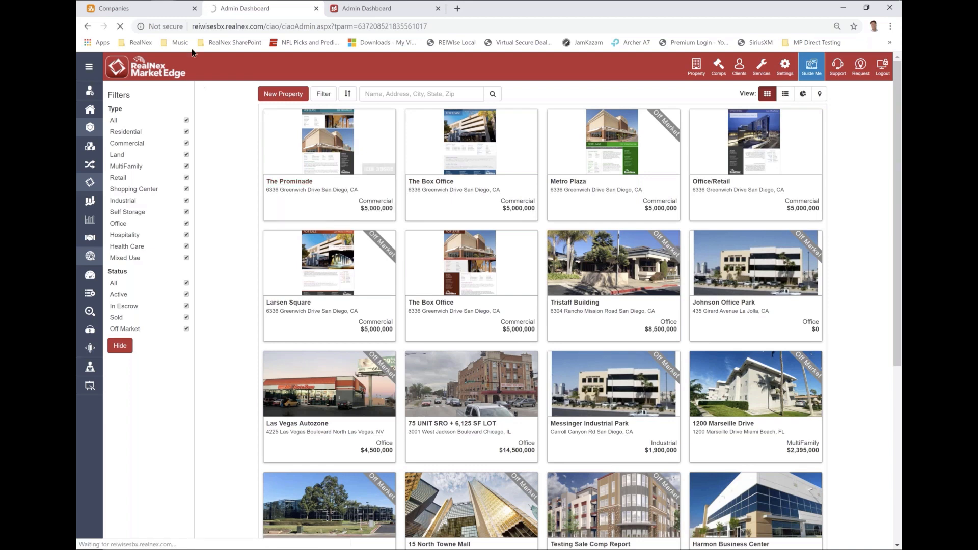
mouse_move(285, 155)
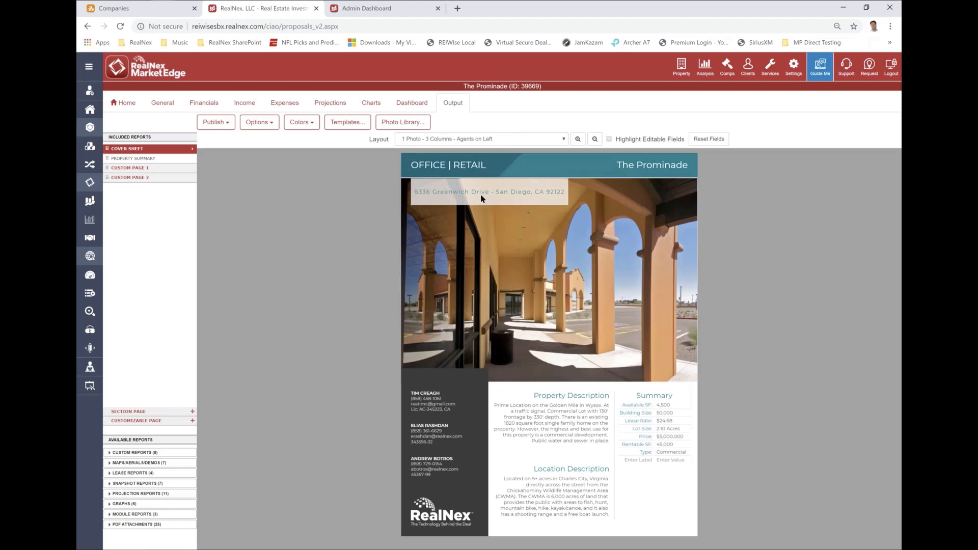
click(302, 125)
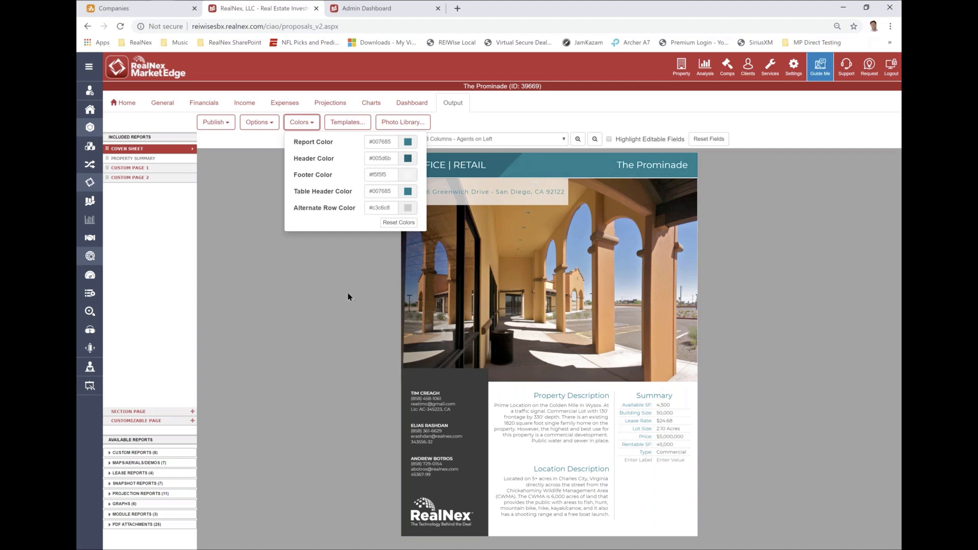
click(291, 120)
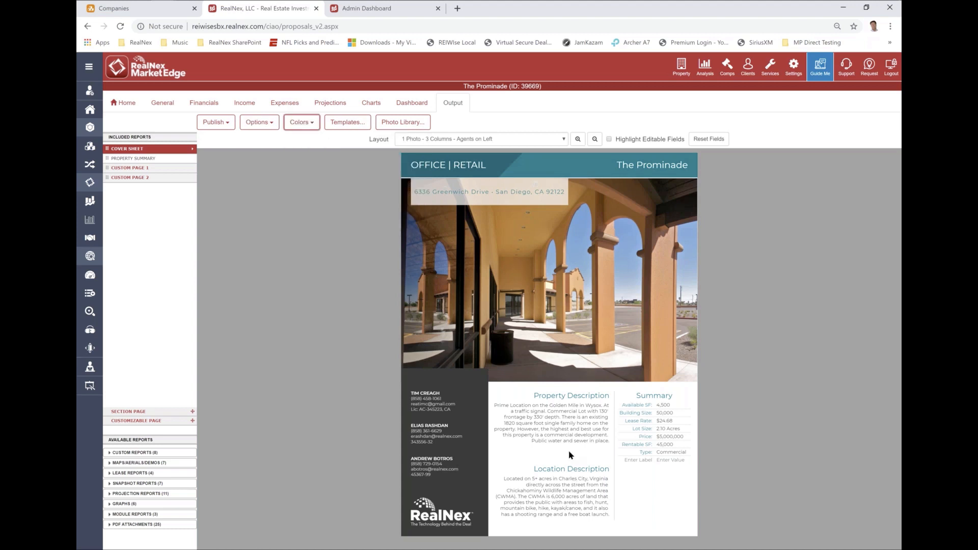
Give the Property Description heading on the cover sheet a teal #007685 background and light text.
drag(588, 396, 514, 402)
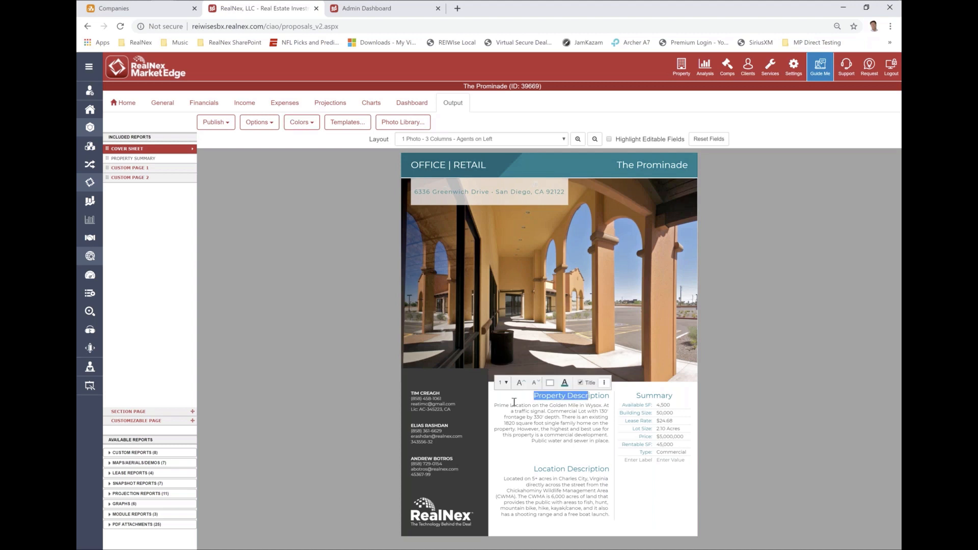
click(550, 385)
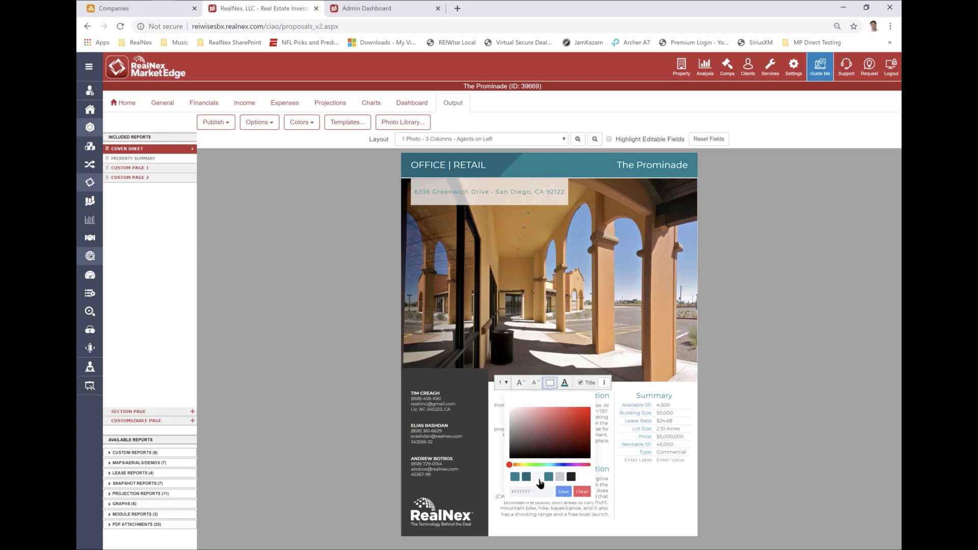
click(514, 477)
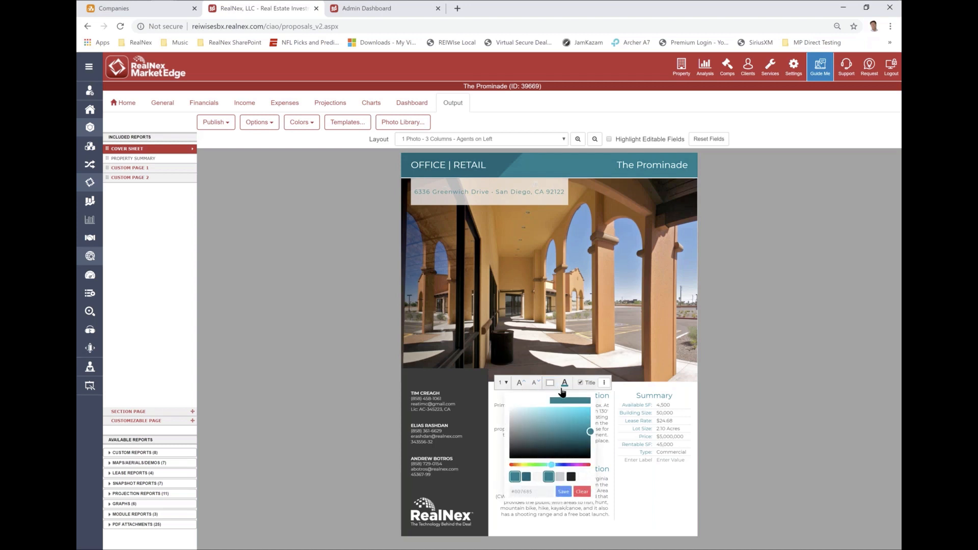
click(563, 492)
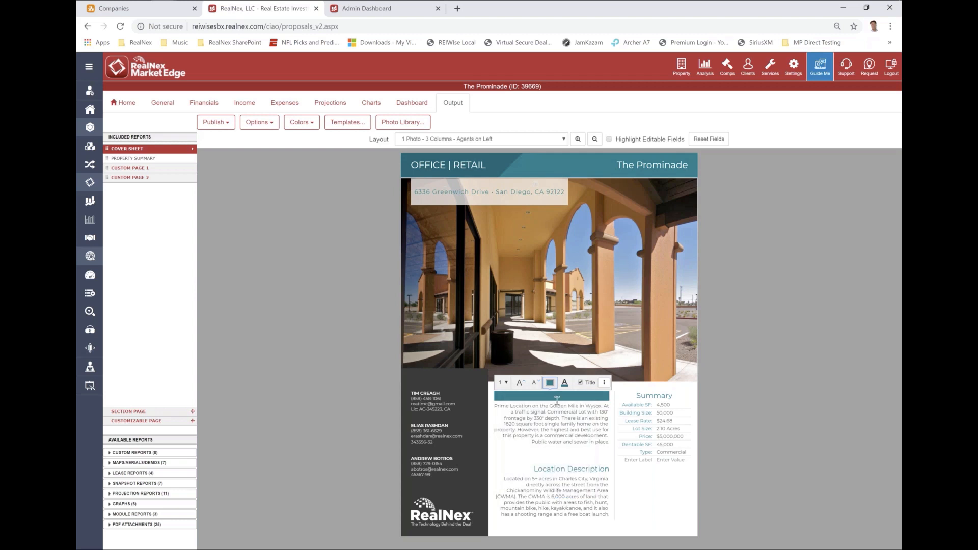
click(565, 383)
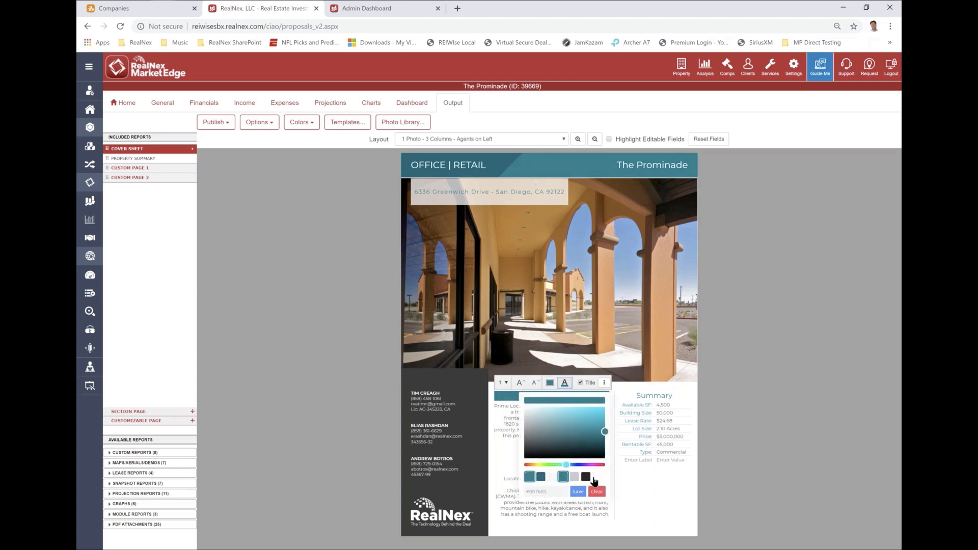
click(575, 477)
click(577, 492)
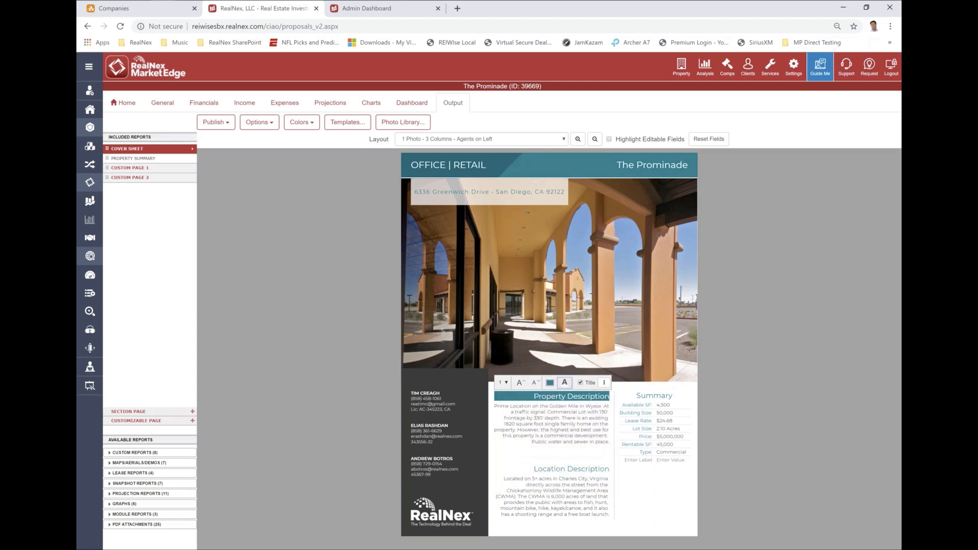
Try 3 sections in the Property Description block and return it to 1.
click(502, 382)
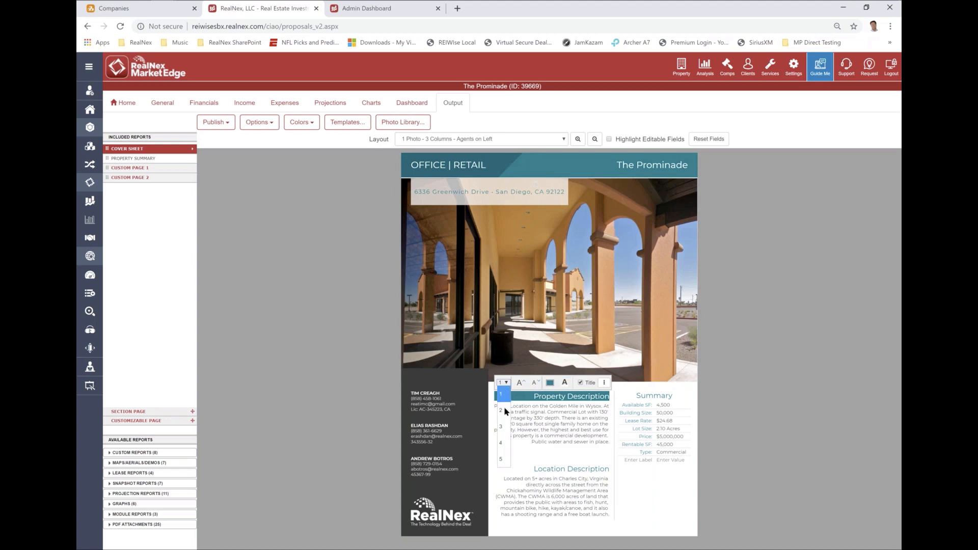
click(506, 427)
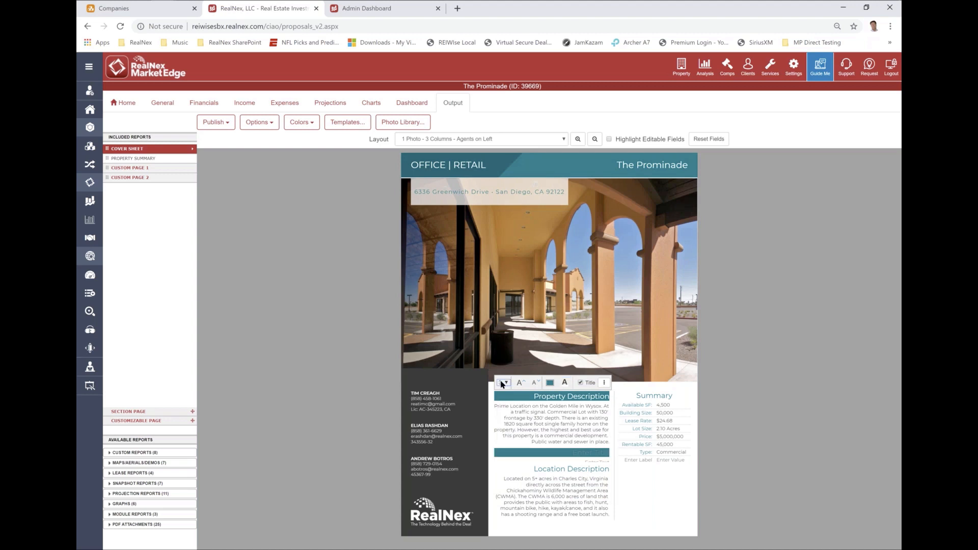
click(503, 383)
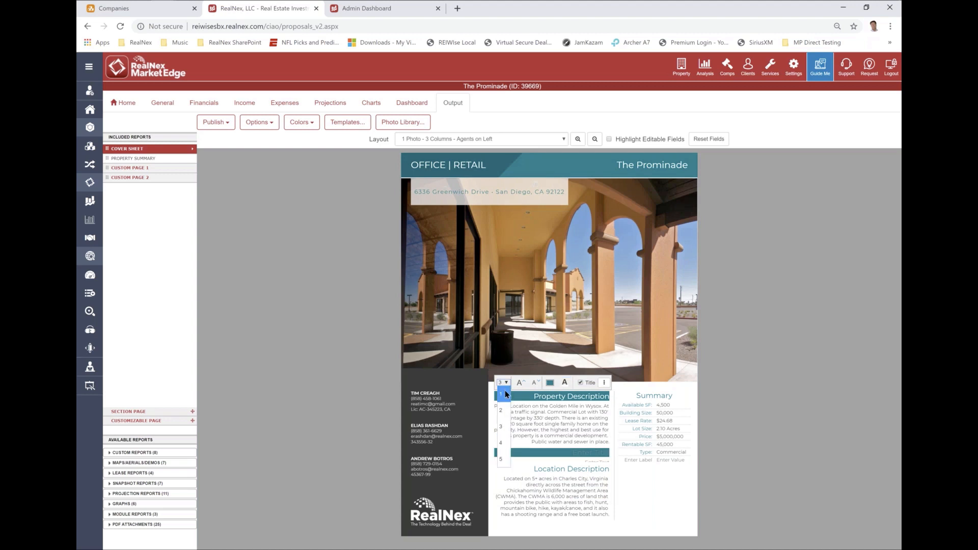
click(506, 394)
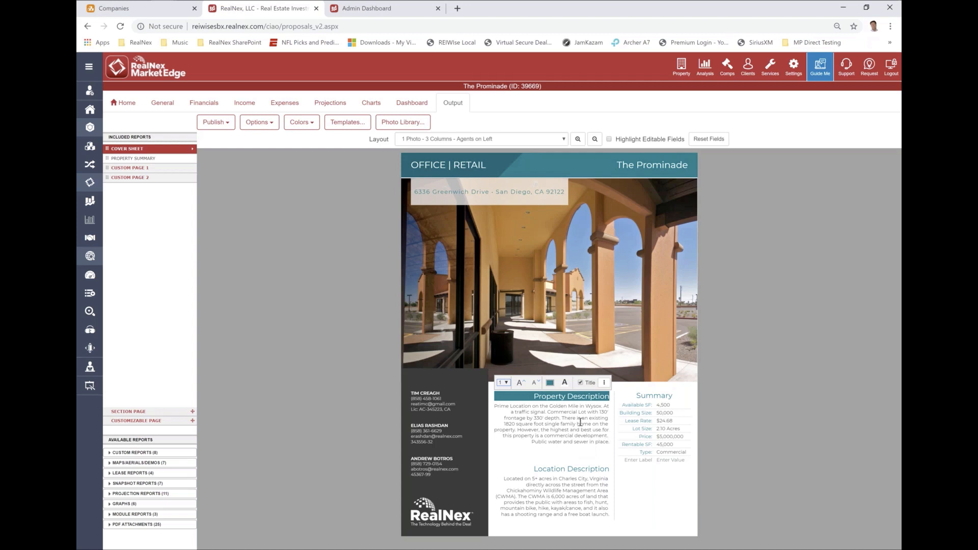
Replace the Property Description block with a map and zoom it out.
click(604, 383)
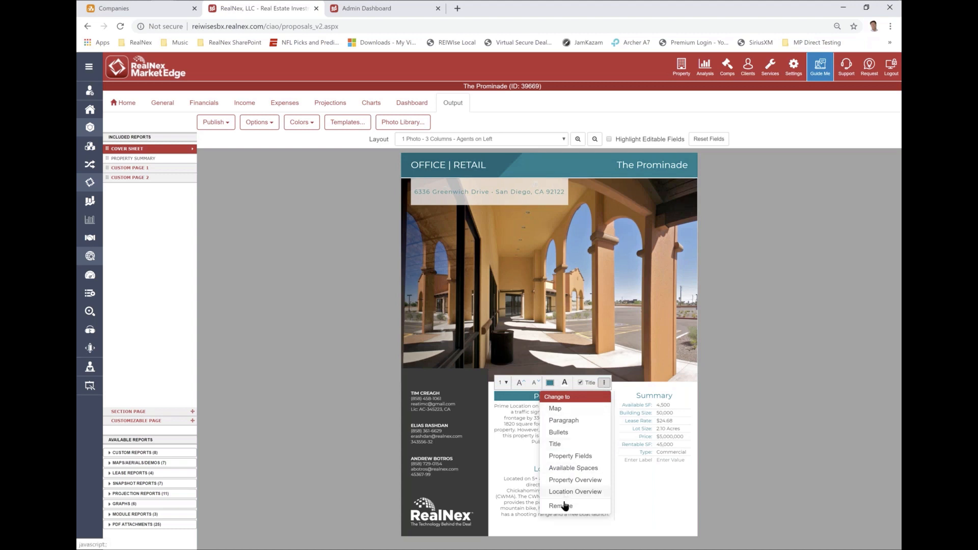
click(559, 411)
mouse_move(588, 411)
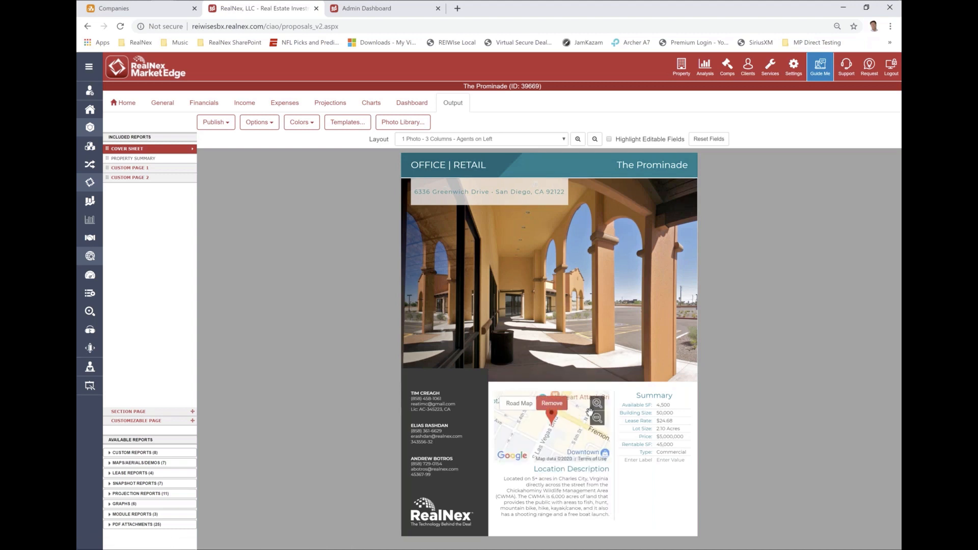
click(597, 419)
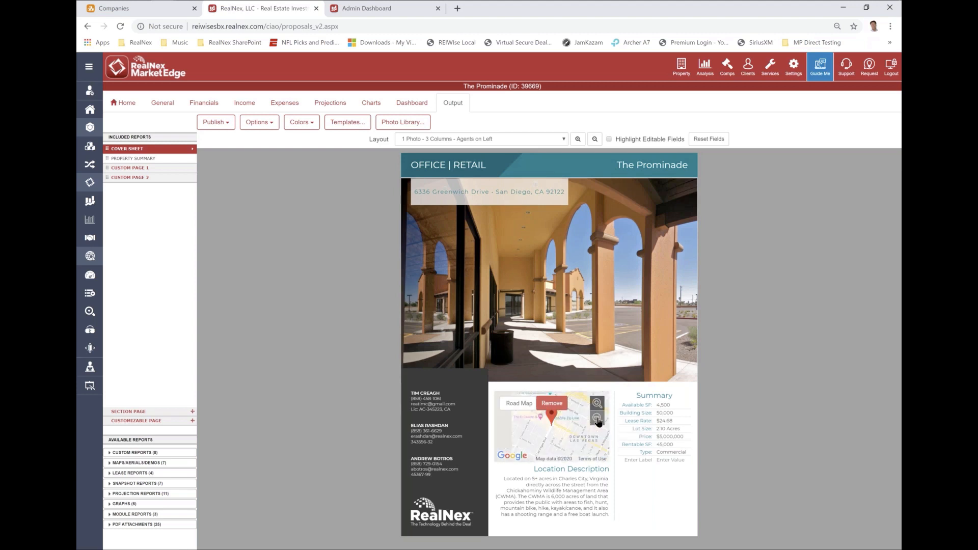
Switch the cover sheet map to Satellite, zoom it in and shift it slightly within its frame.
click(519, 403)
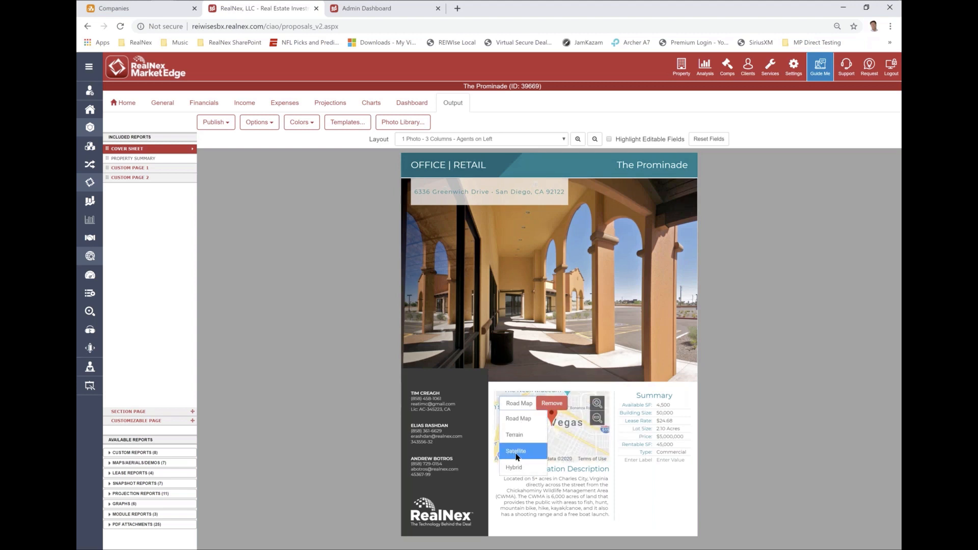
click(597, 404)
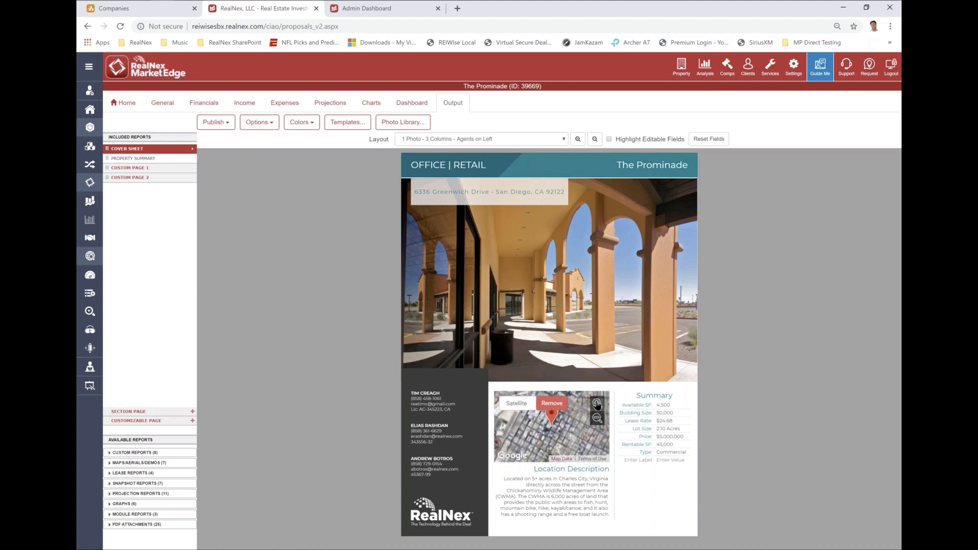
click(596, 404)
mouse_move(568, 427)
mouse_down()
mouse_move(561, 420)
mouse_move(569, 431)
mouse_up()
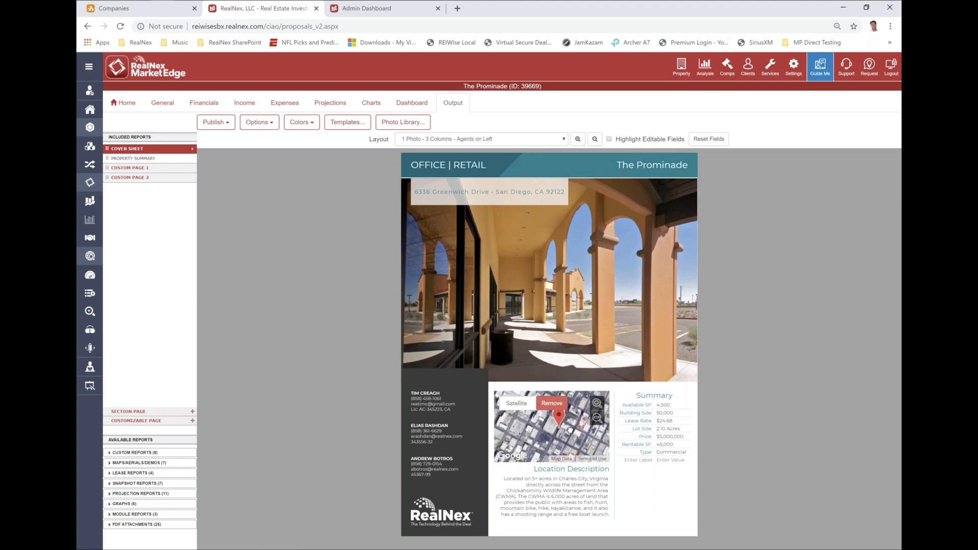
Add the Ceiling Height and Construction Type fields to the cover sheet's Summary table.
click(649, 399)
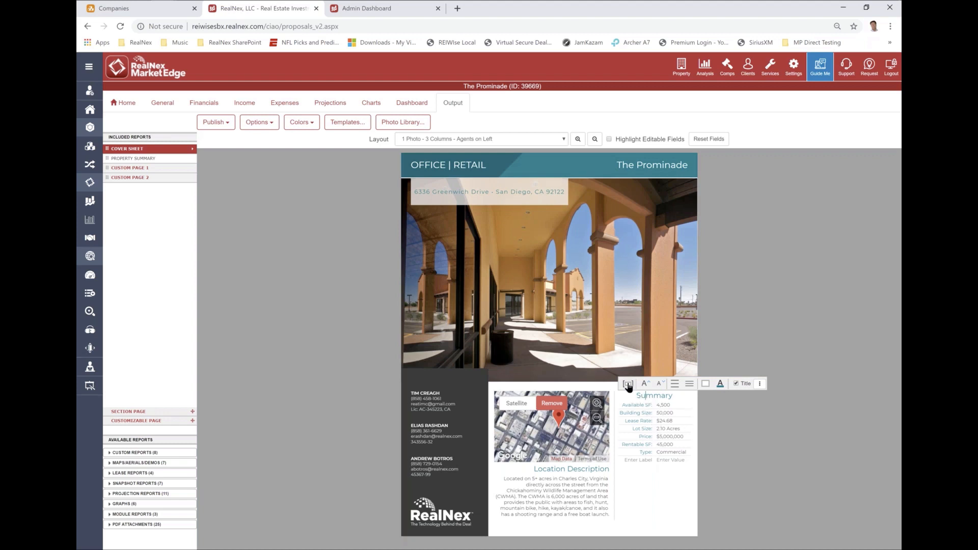
click(639, 397)
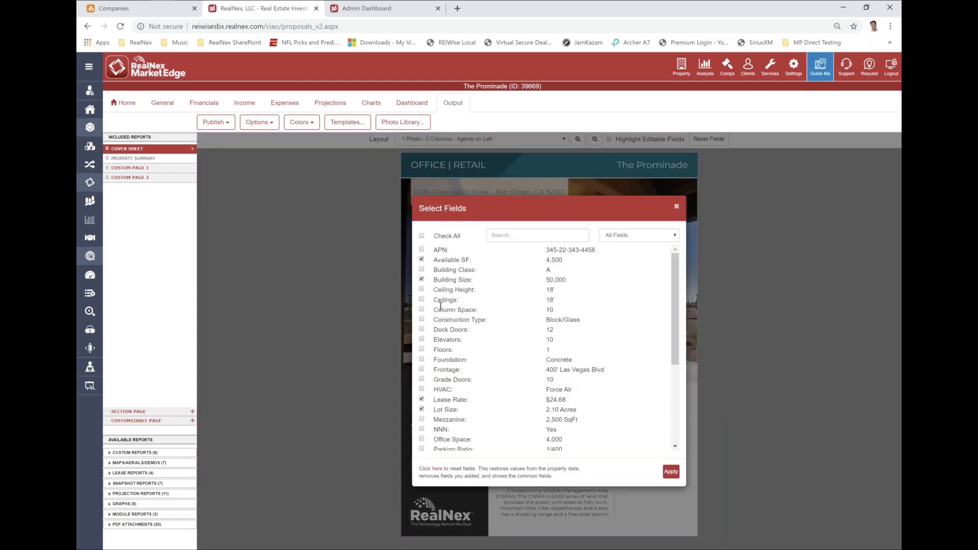
click(422, 289)
click(421, 319)
click(670, 472)
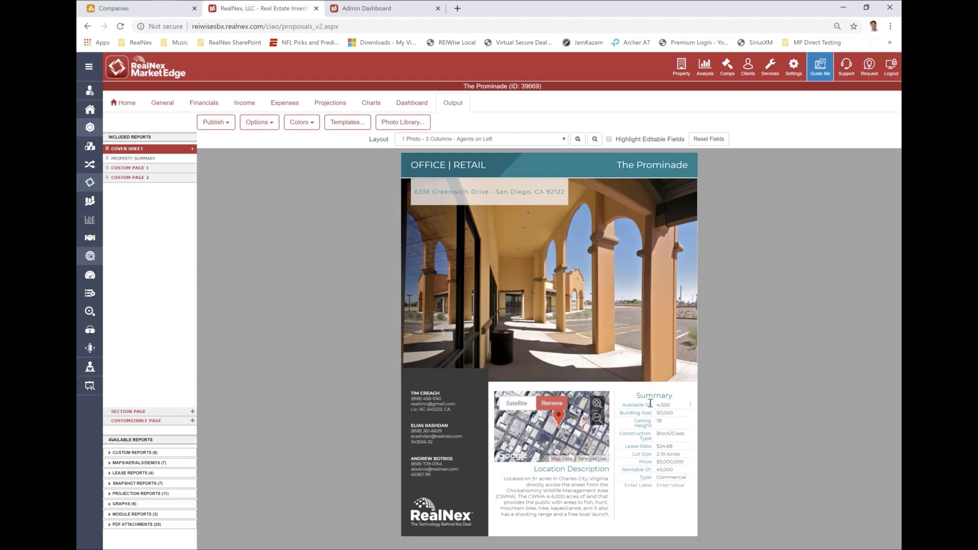
Relabel the Summary table's Available SF row as Vacant SF and set its value to 6,000.
click(650, 404)
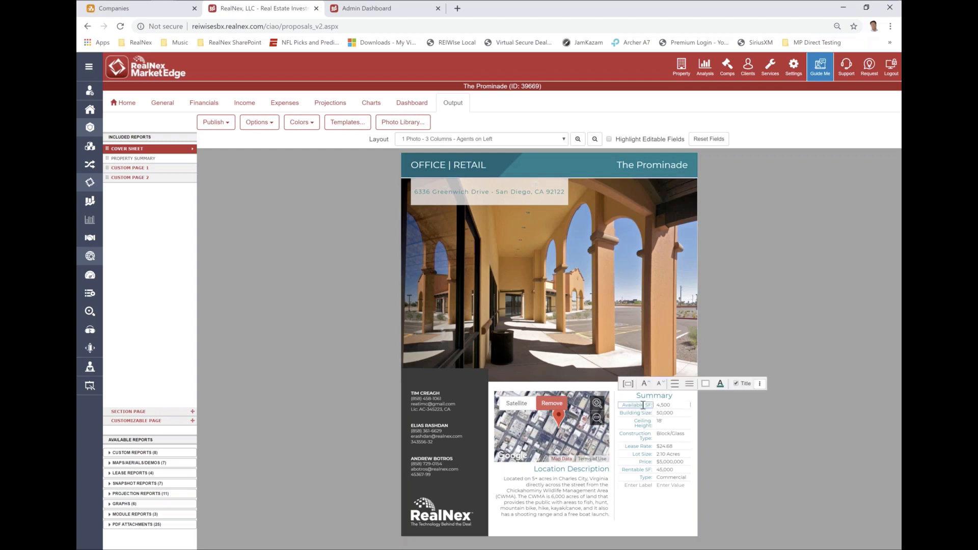
drag(642, 405, 607, 403)
text(VaCAN)
key(Tab)
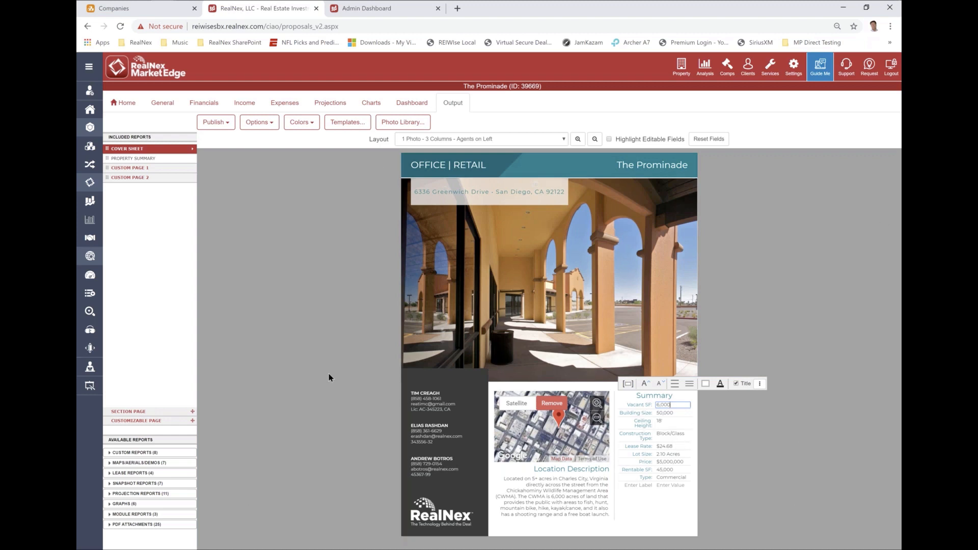
Enlarge the main cover photo and reposition it so the glass windows and walkway fill the frame.
click(554, 279)
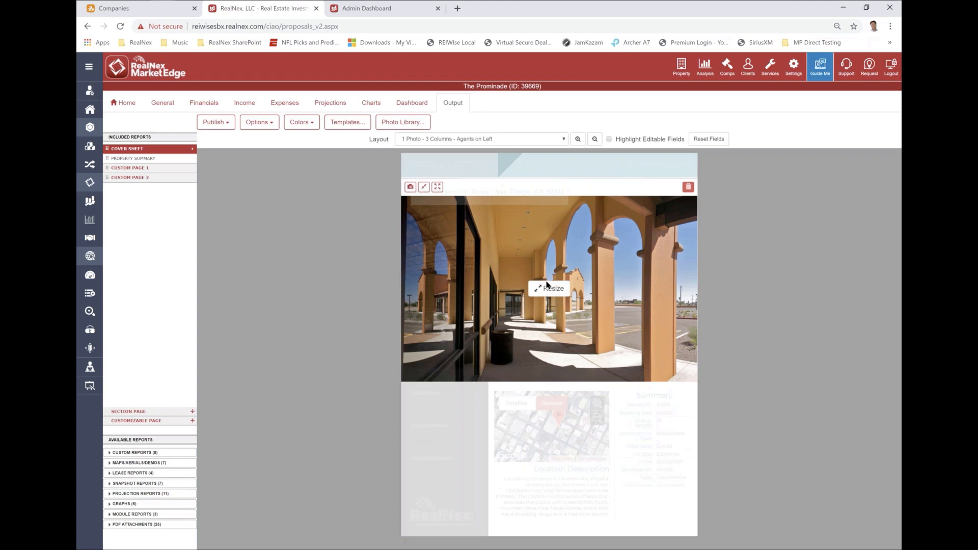
click(547, 288)
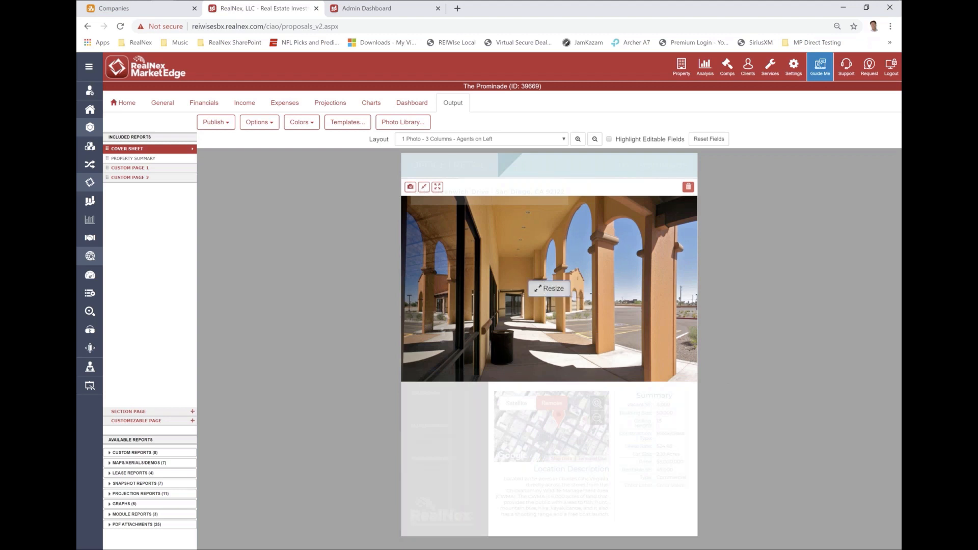
drag(362, 381, 199, 492)
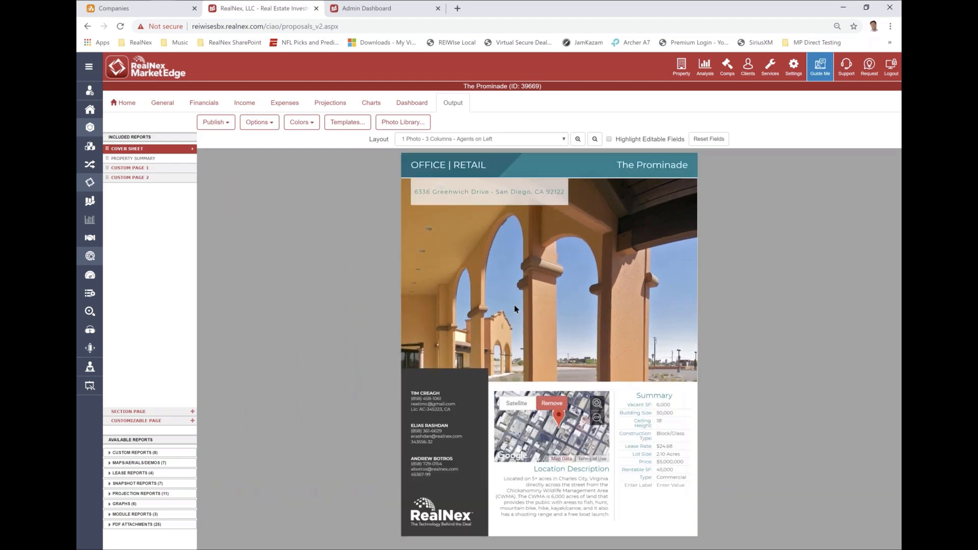
drag(515, 305, 705, 307)
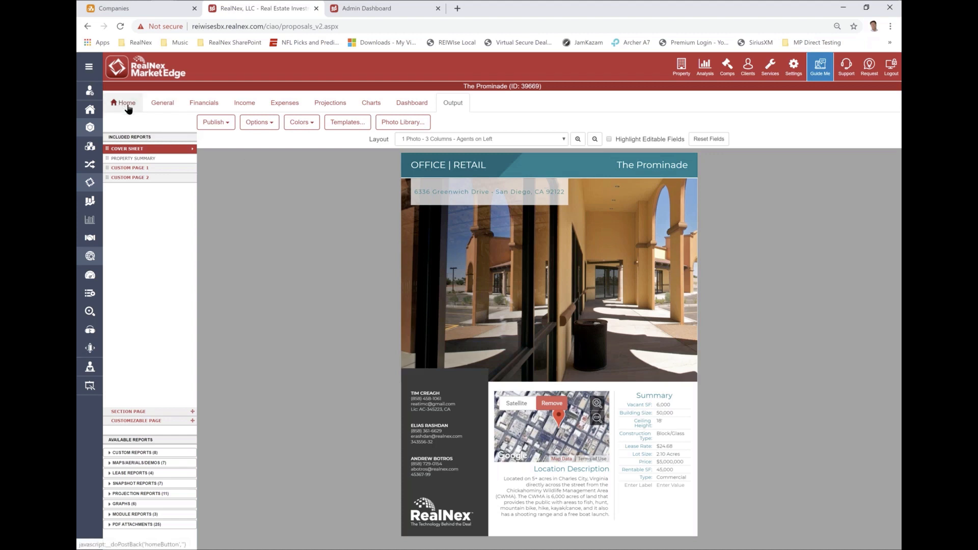
Look through the cover page layouts, and add the Available Spaces lease report after Custom Page 2, opening it for editing.
click(564, 139)
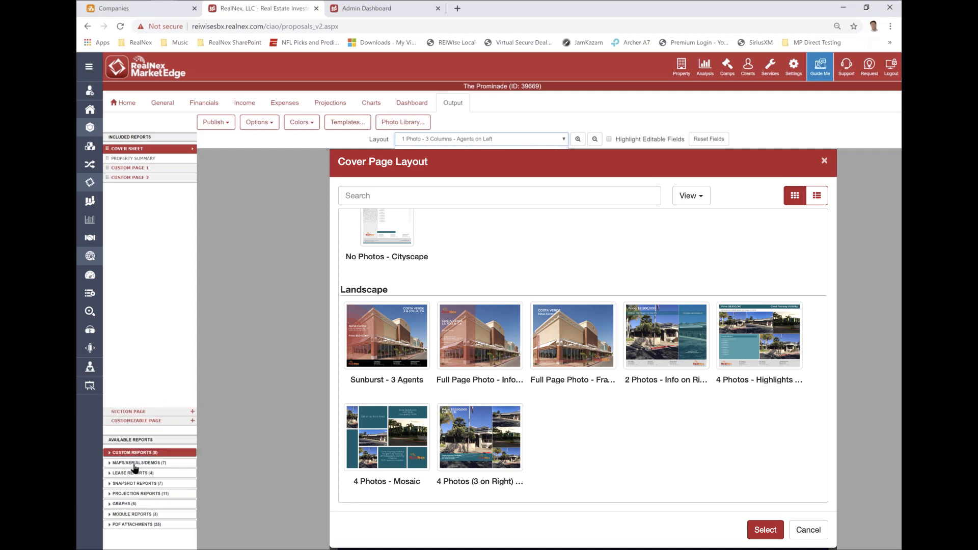
click(109, 473)
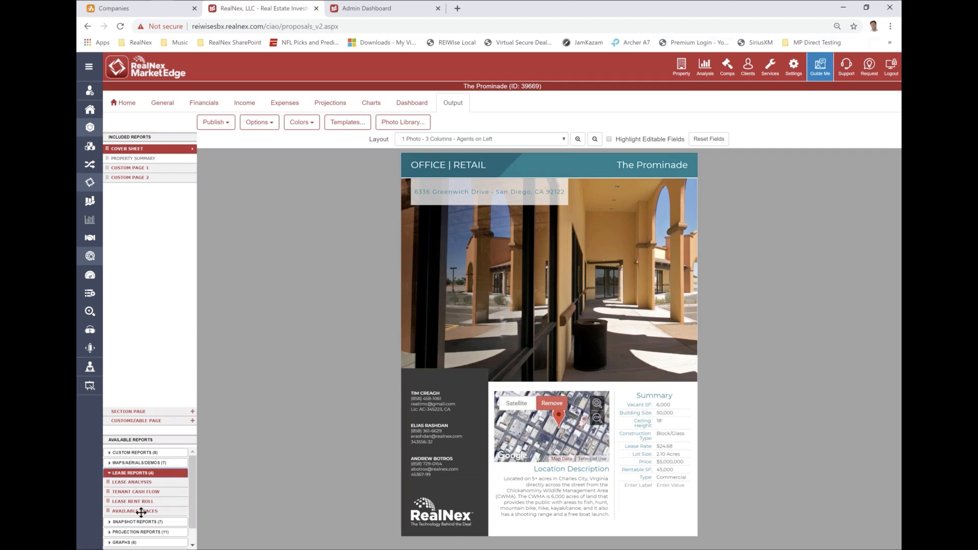
drag(141, 511, 154, 239)
click(157, 187)
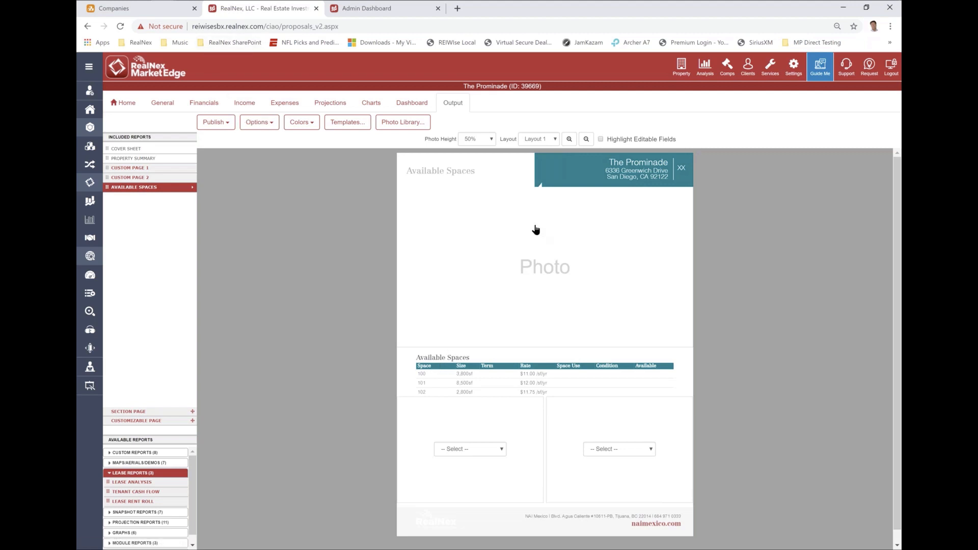
Set the availability of space 100 to Immediately in the Available Spaces table.
click(570, 373)
click(605, 374)
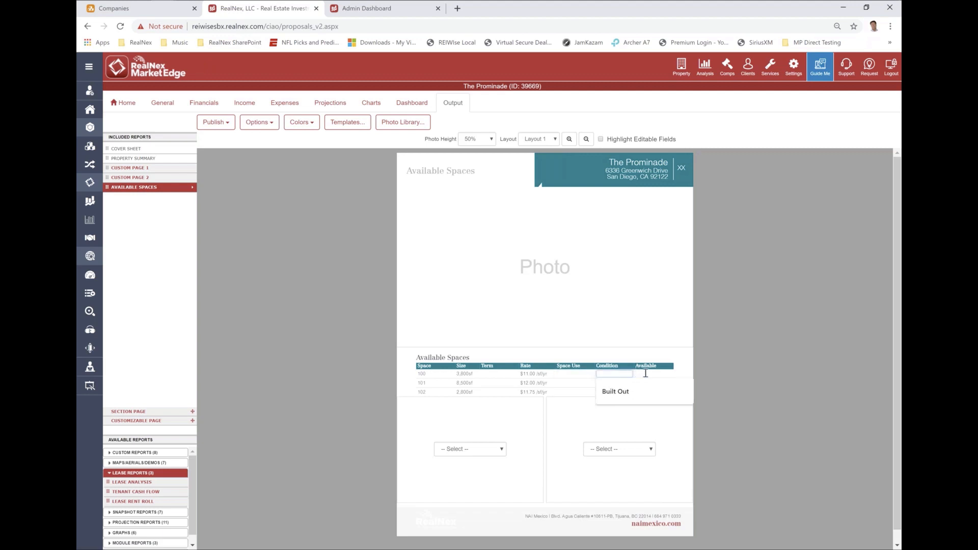
click(637, 374)
click(656, 392)
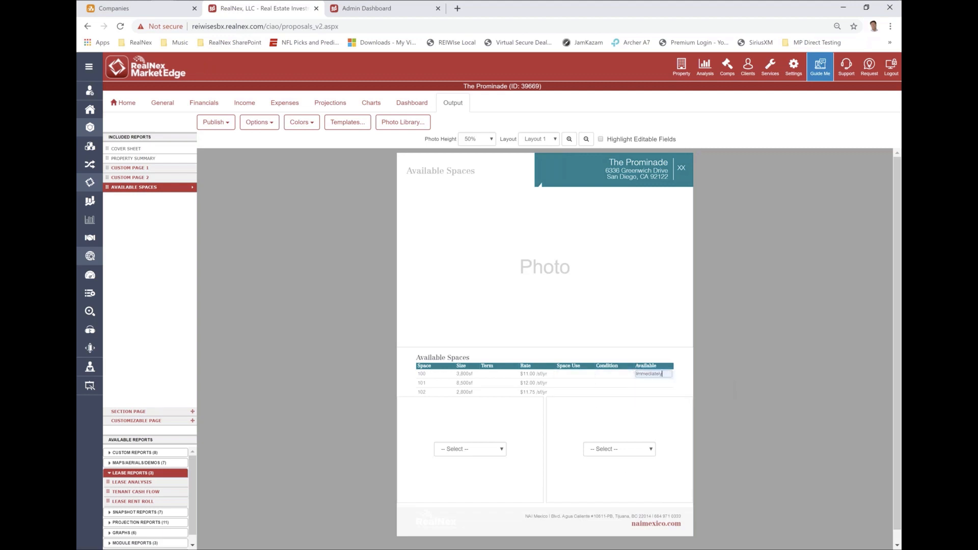
Fill the Available Spaces page's lower sections with Property Fields and the Property Description, and place the arched walkway photo in the photo area.
click(650, 450)
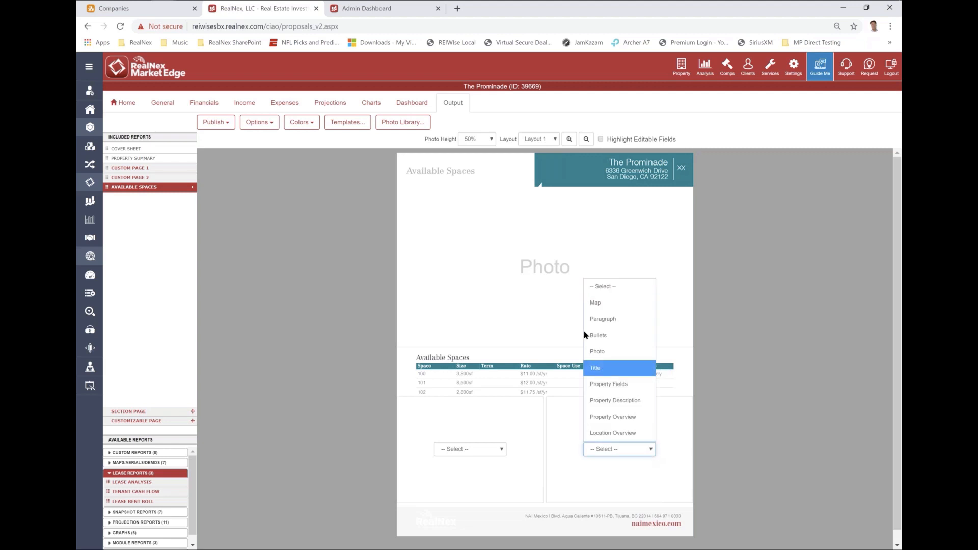
click(606, 402)
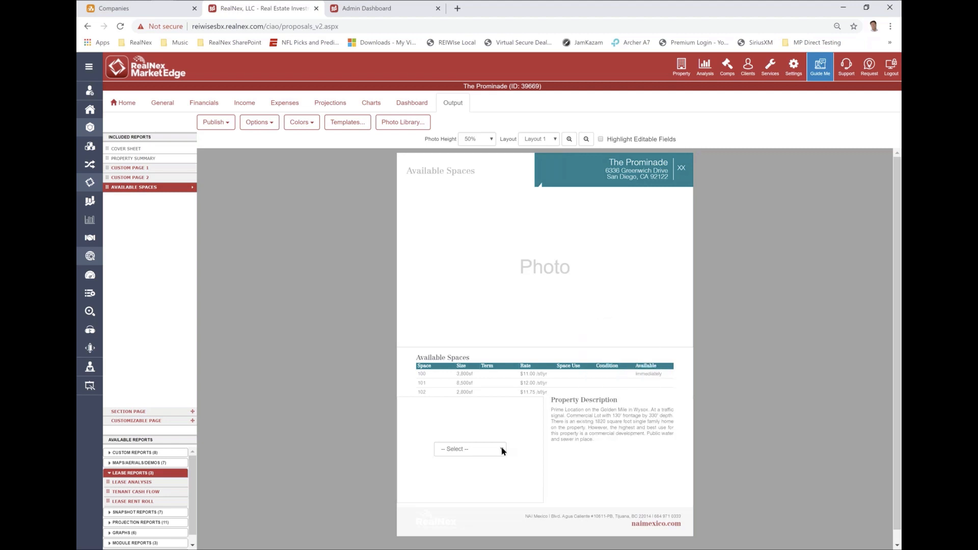
click(501, 449)
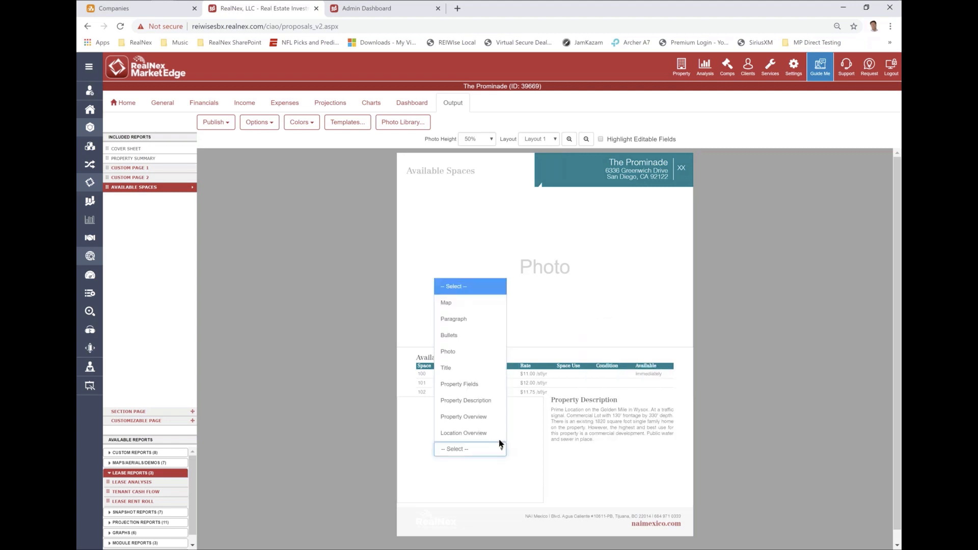
click(466, 389)
click(533, 270)
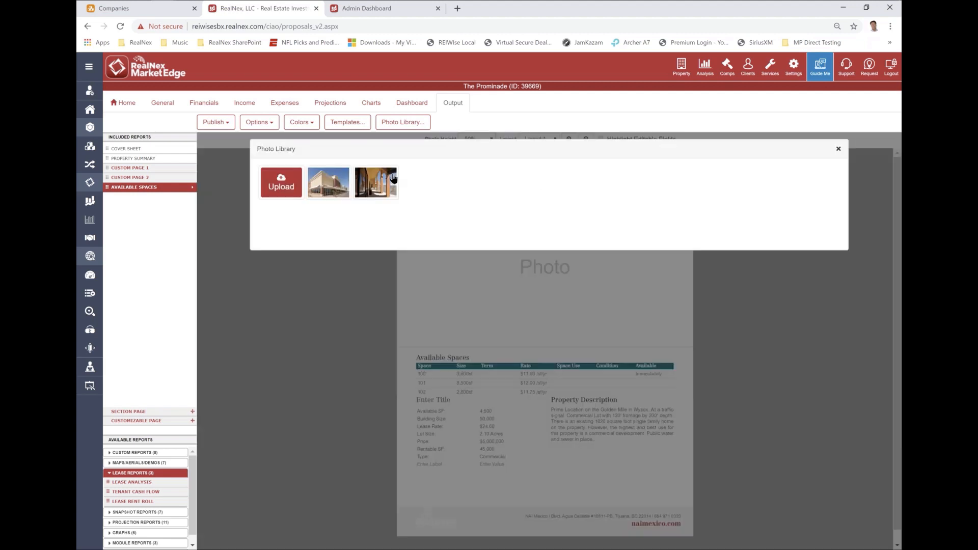
click(390, 198)
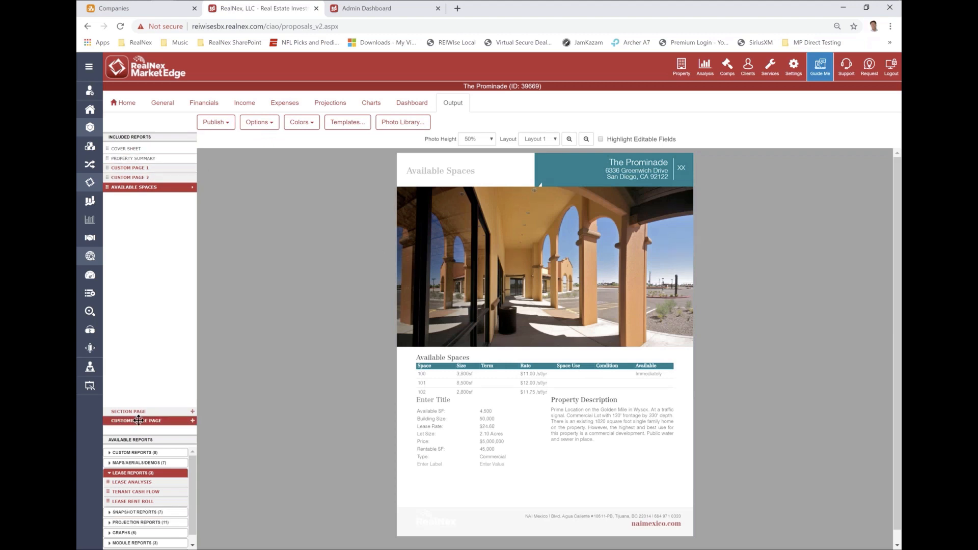
Add a customizable page after Available Spaces and apply the Three Rows - 1 + 1 + 2 layout to it.
drag(135, 419, 151, 198)
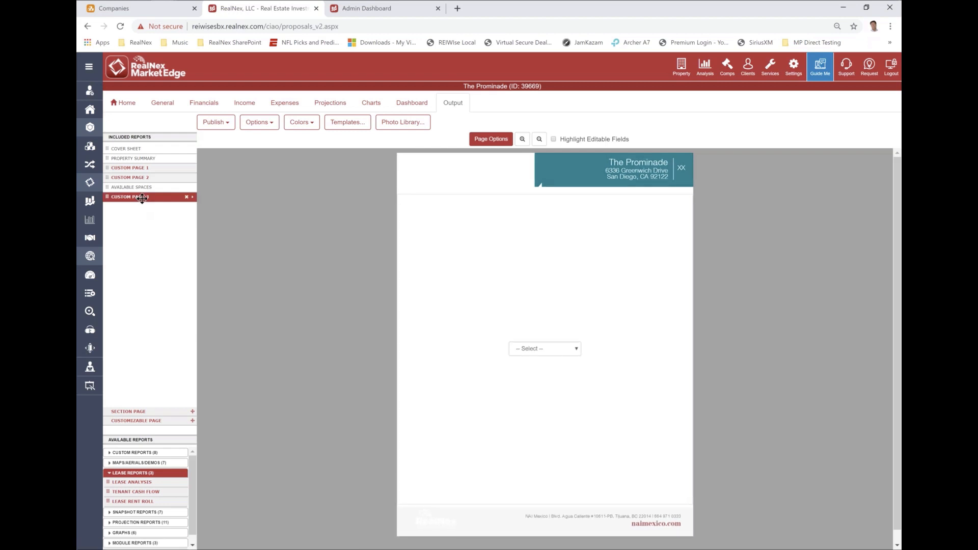
click(484, 139)
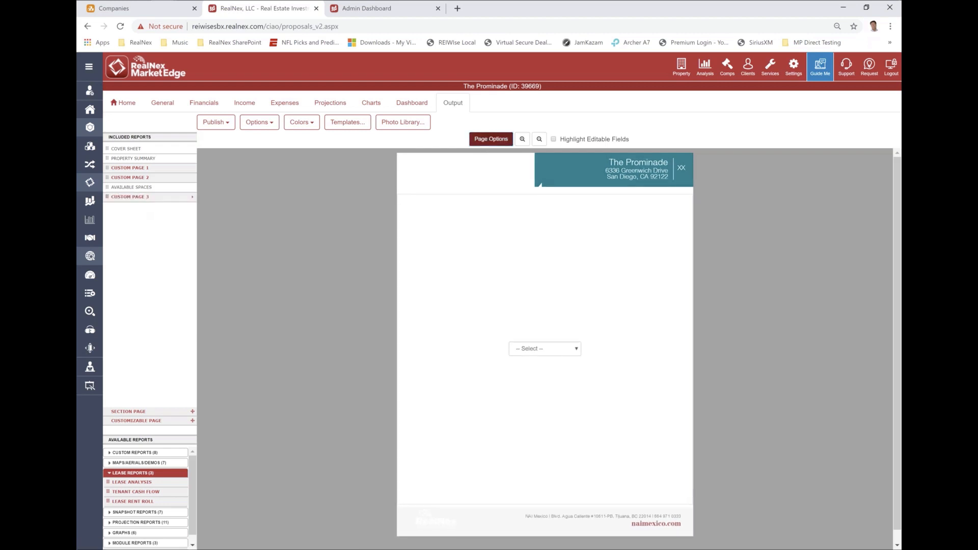
click(456, 332)
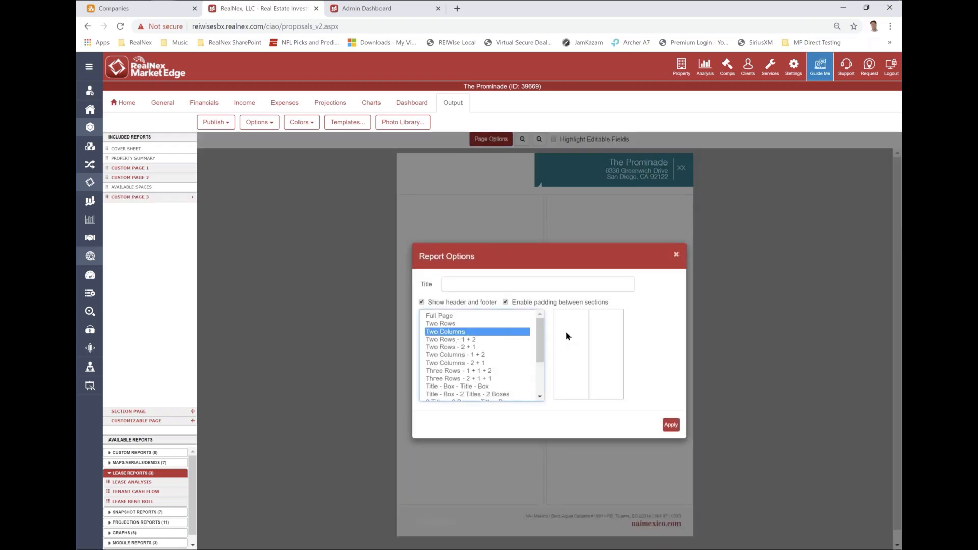
key(Down)
key(Down)
key(Down)
key(Down)
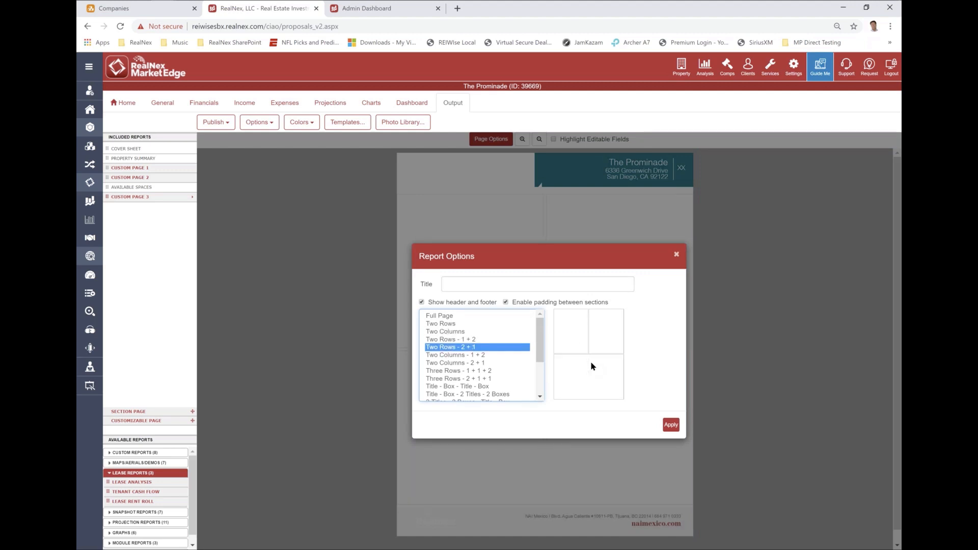
key(Down)
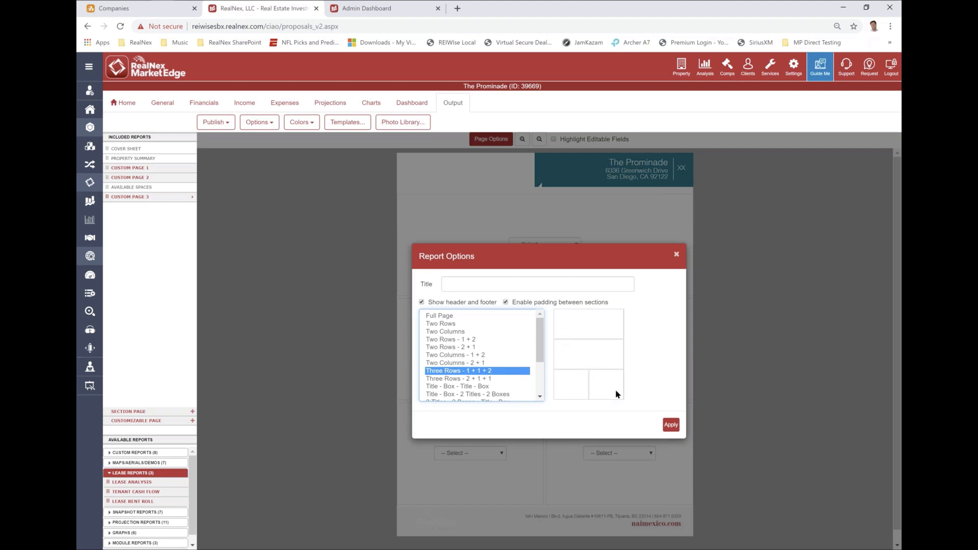
click(670, 426)
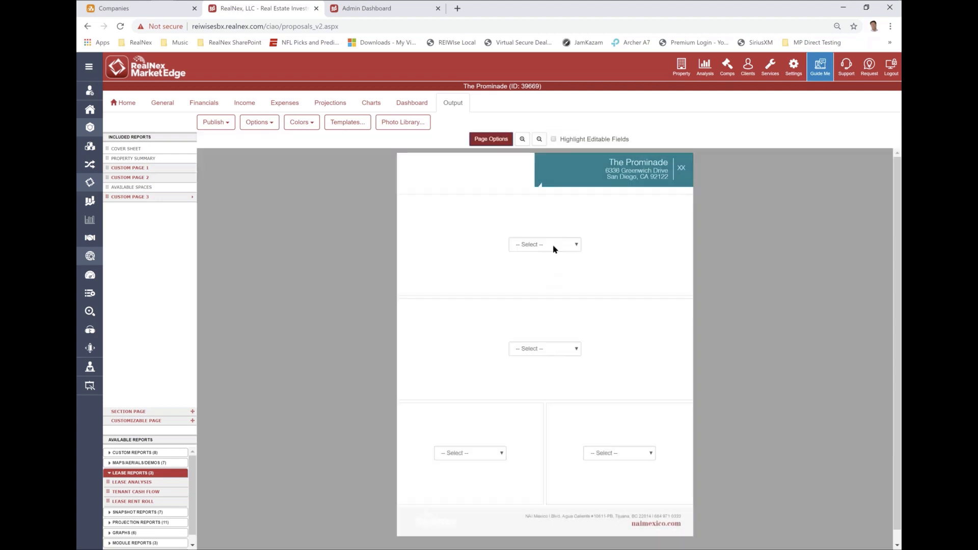
Place the arched walkway photo in the custom page's first row and the building exterior photo in its second row.
click(554, 249)
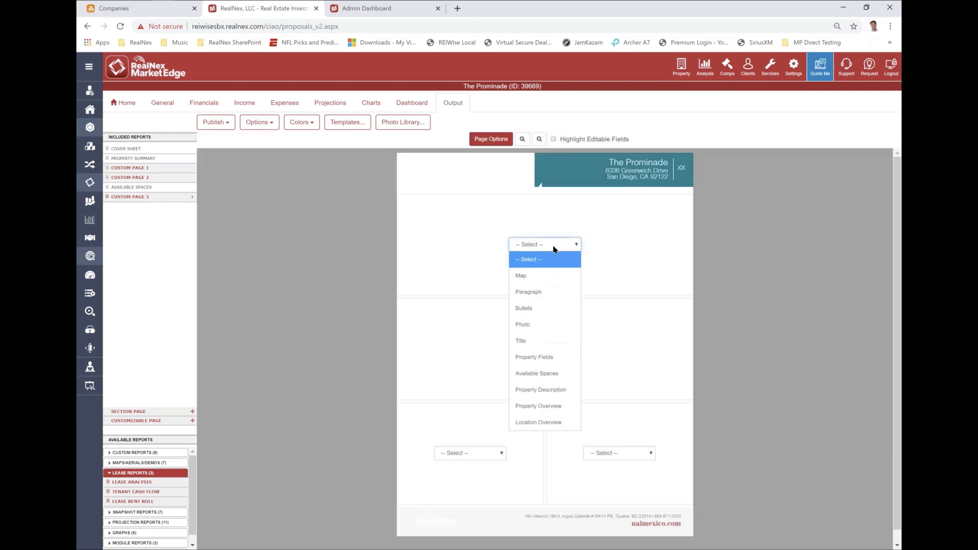
click(529, 326)
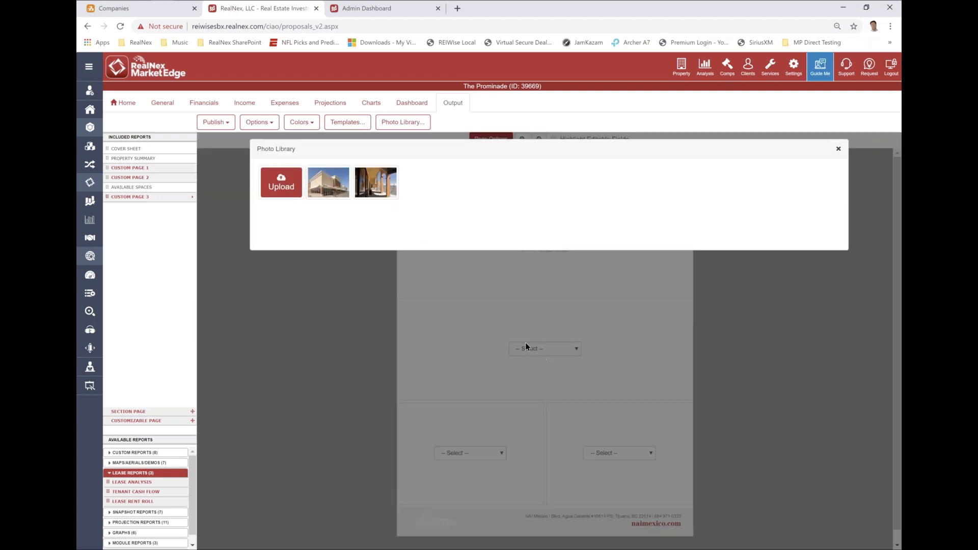
click(375, 184)
click(550, 355)
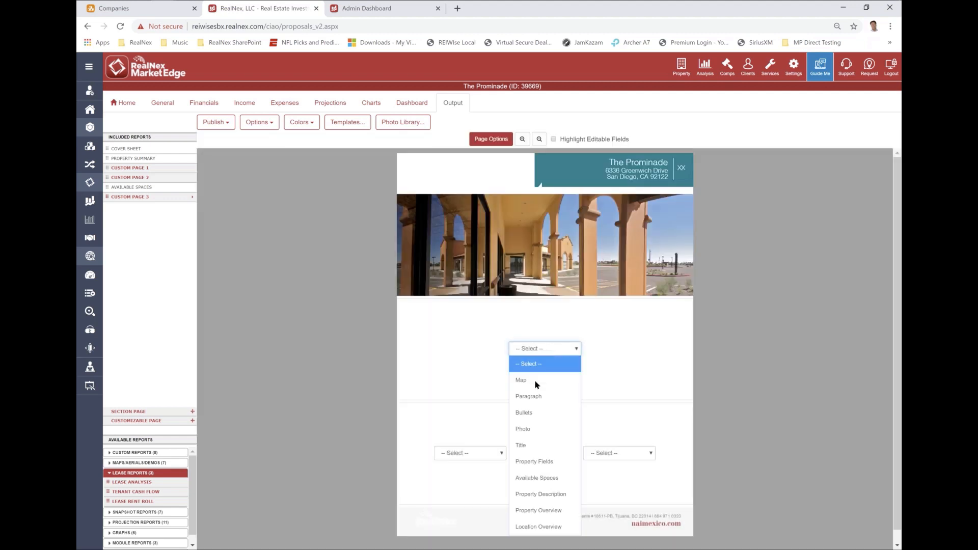
click(519, 432)
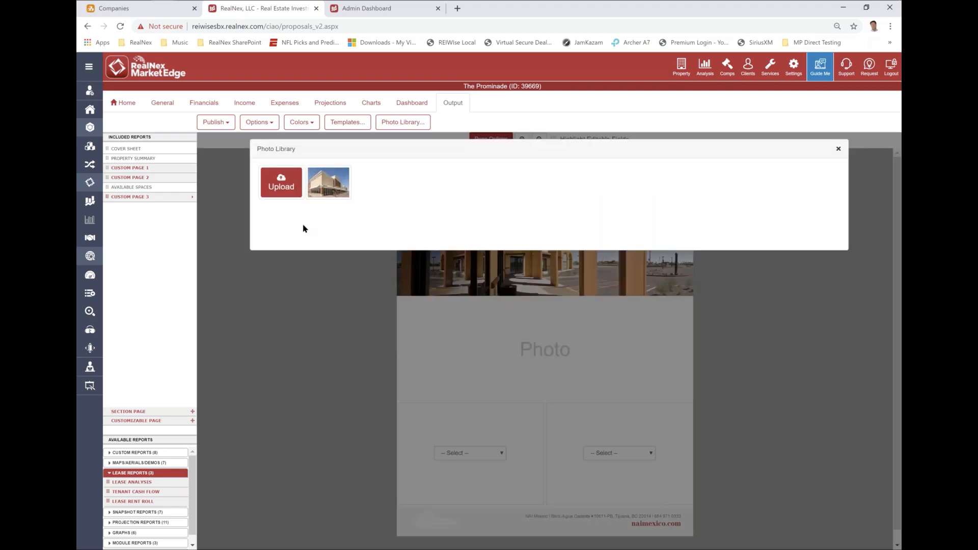
click(331, 186)
Insert a map and a bullets section side by side in the custom page's third row.
click(502, 452)
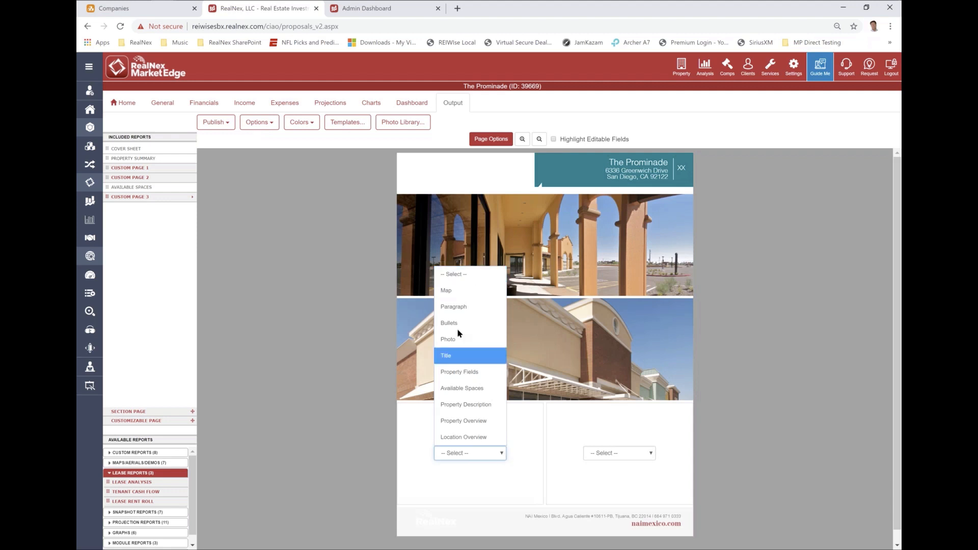
click(446, 290)
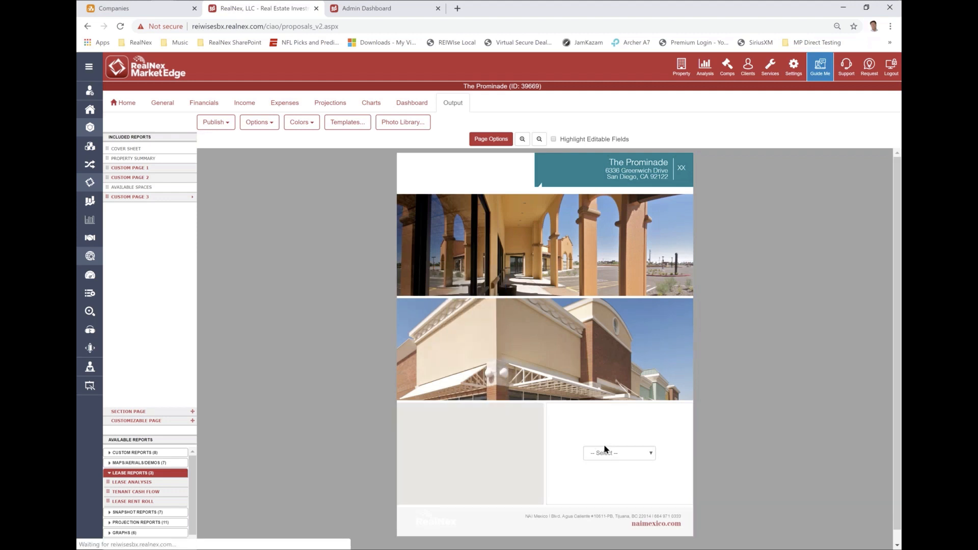
click(614, 452)
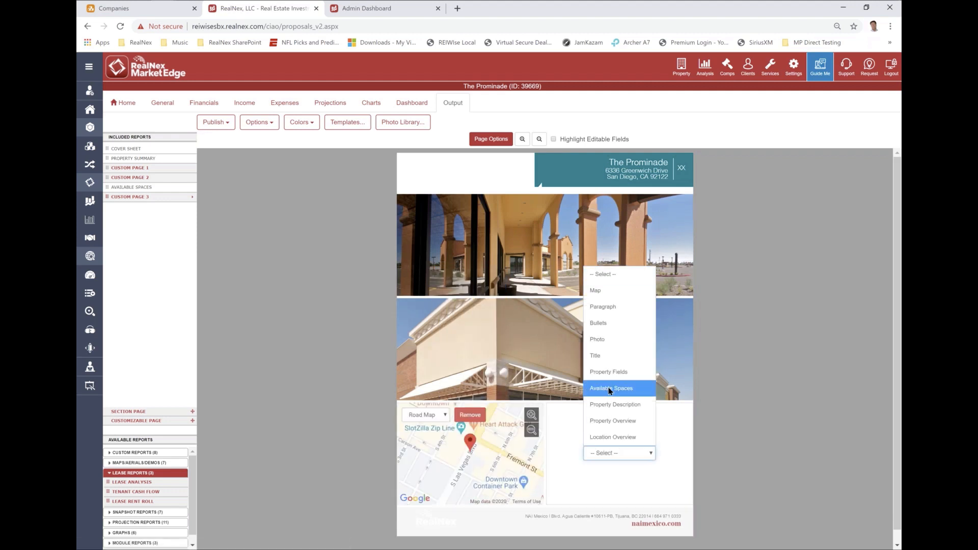
click(600, 323)
click(573, 407)
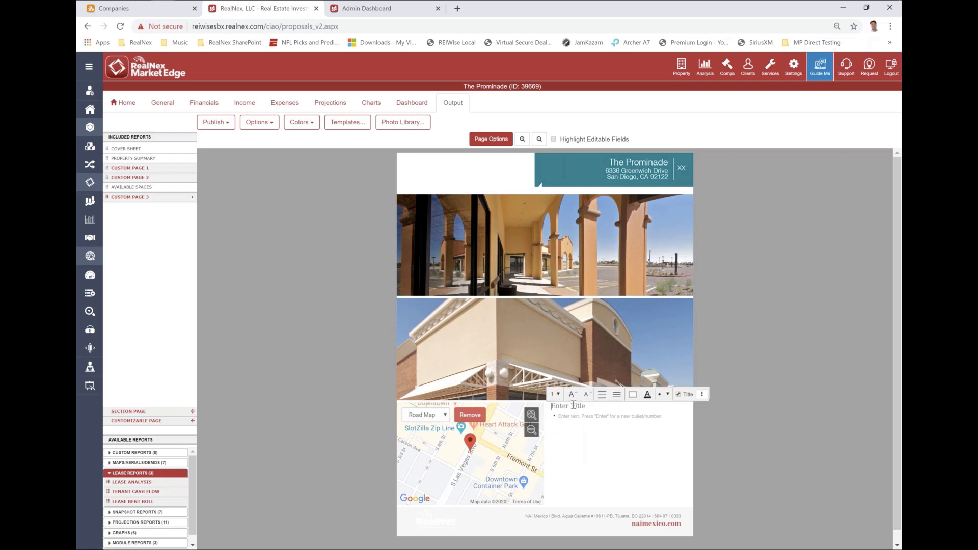
click(568, 428)
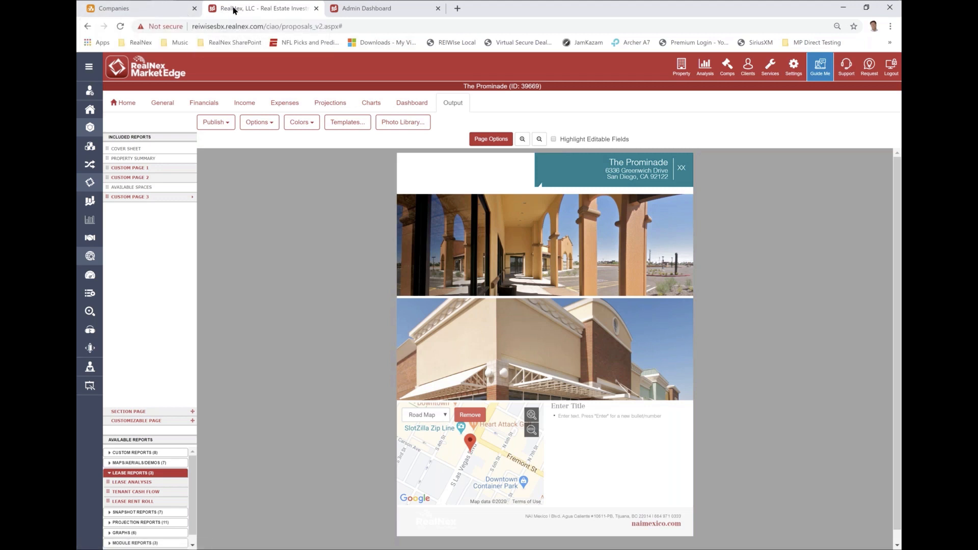
Switch to the RealNex MarketPlace listings and create an email campaign for the 3 Flags Plaza lease listing.
click(171, 10)
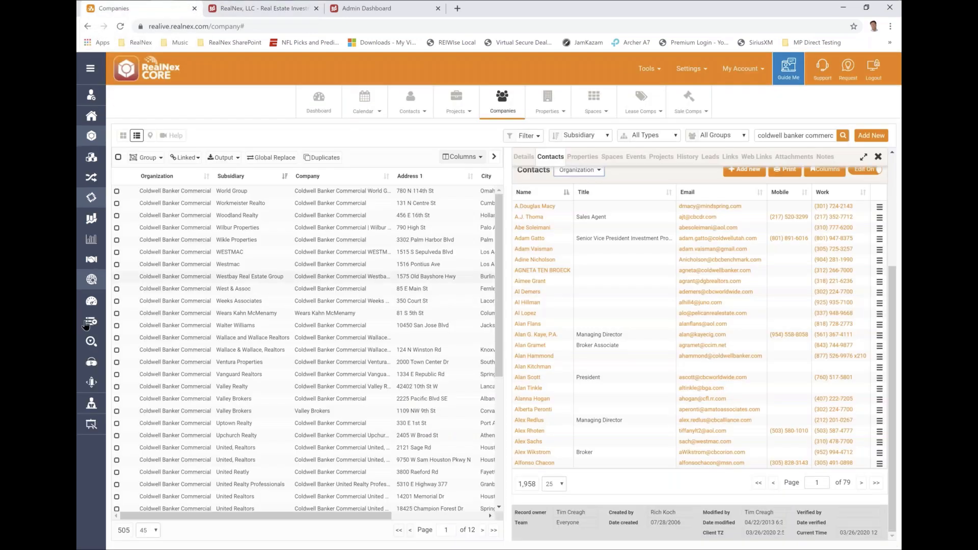
click(122, 319)
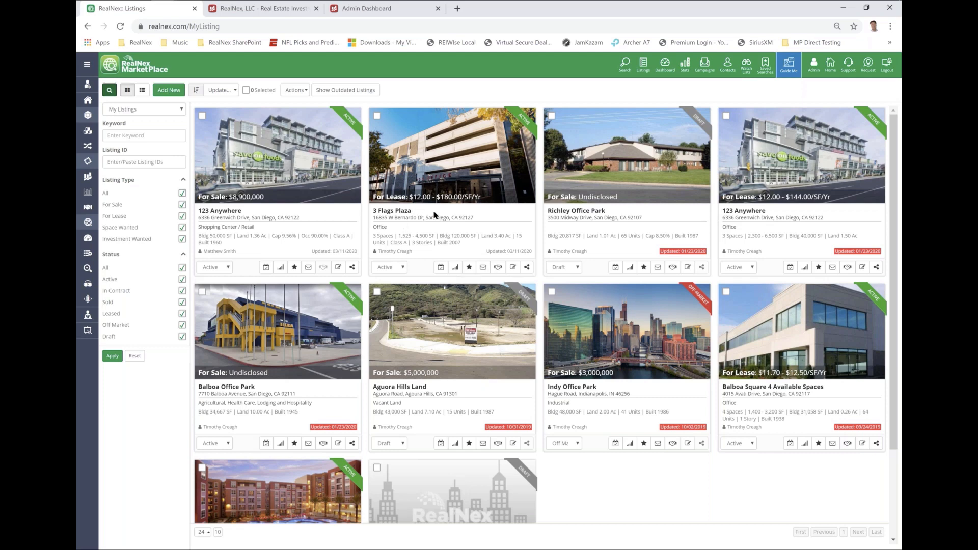
click(88, 253)
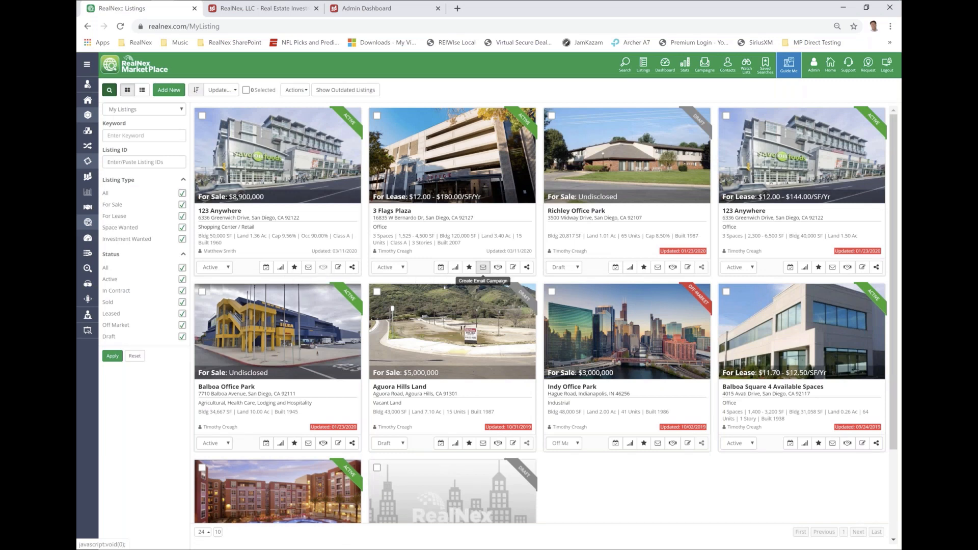
click(483, 267)
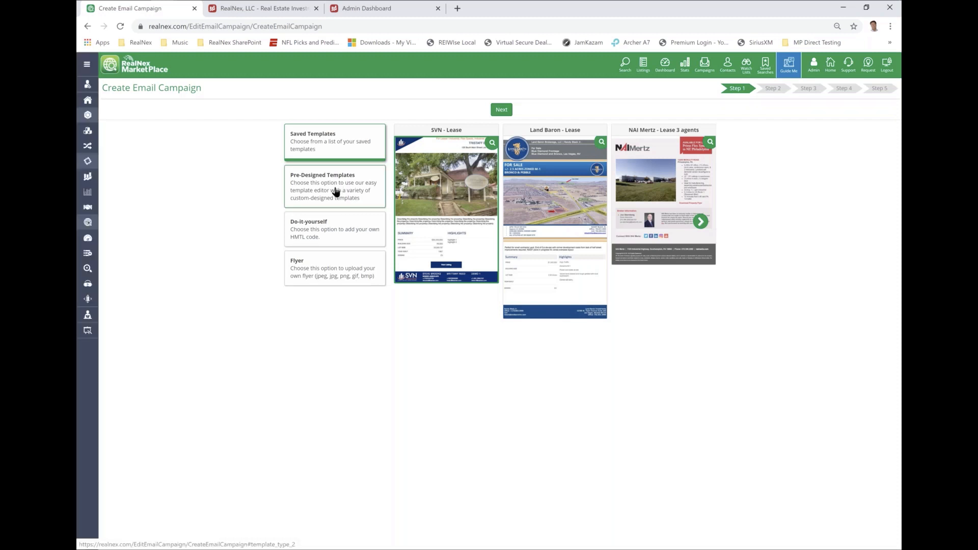
Browse the pre-designed campaign templates and select Premium For Lease 12.
click(335, 191)
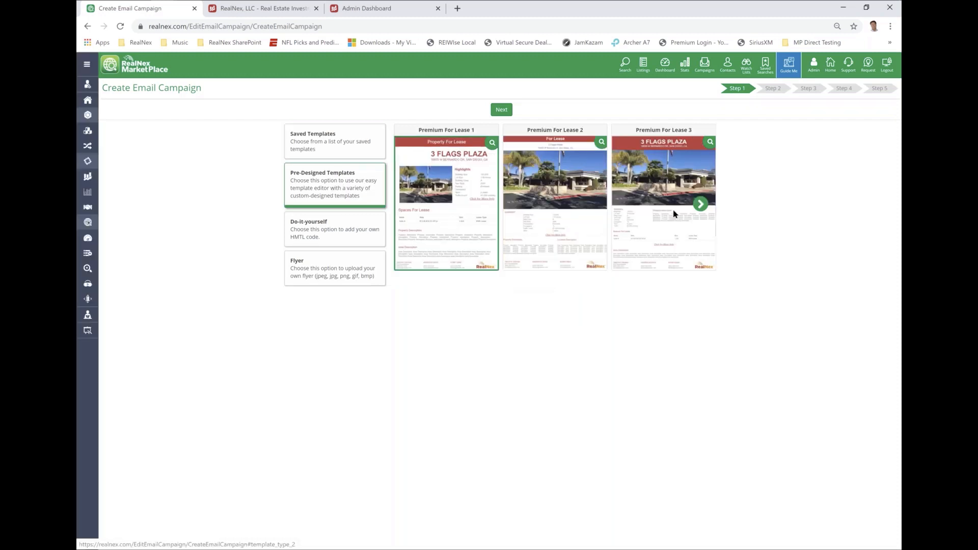
click(702, 207)
click(702, 206)
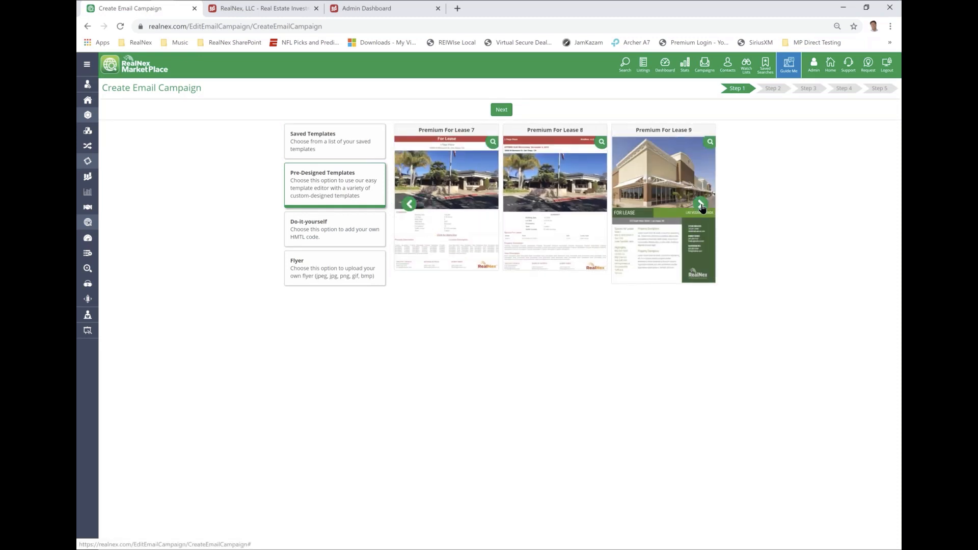
click(701, 205)
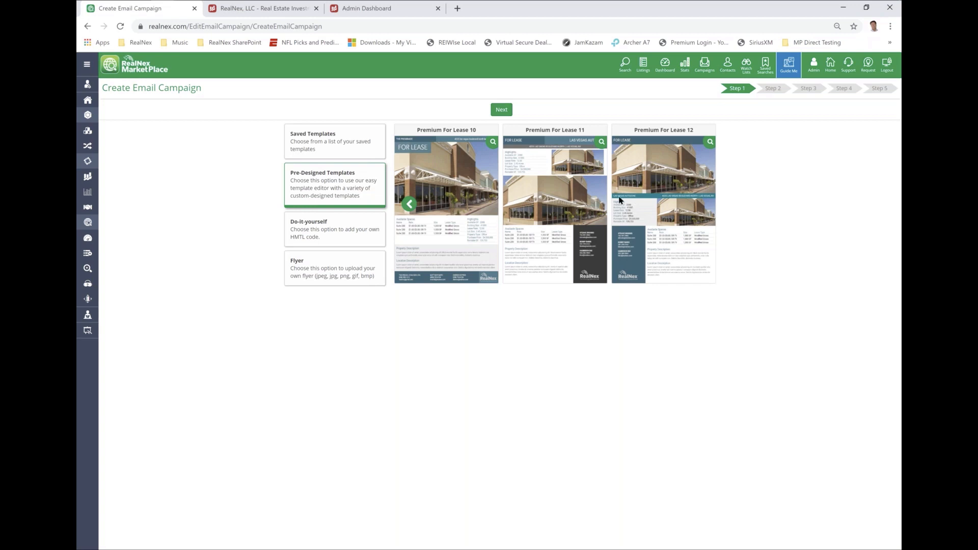
click(645, 203)
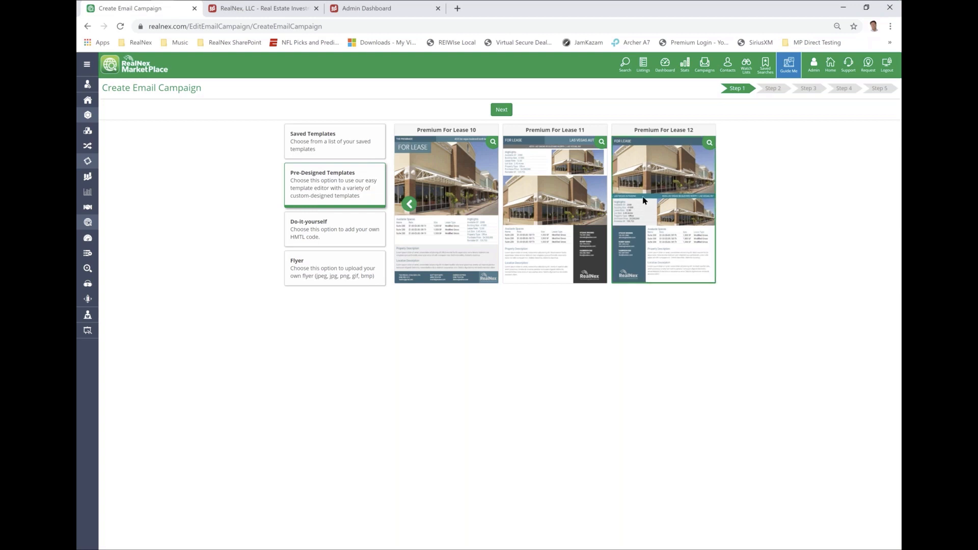
Preview the 3 Flags Plaza email built from the selected template, and return to the template choices.
click(501, 110)
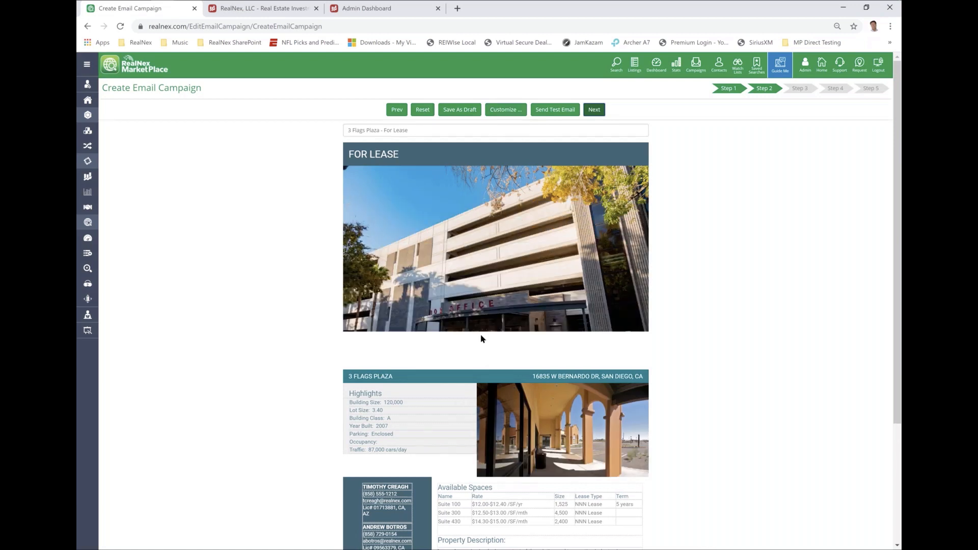
scroll(395, 307, down, 2)
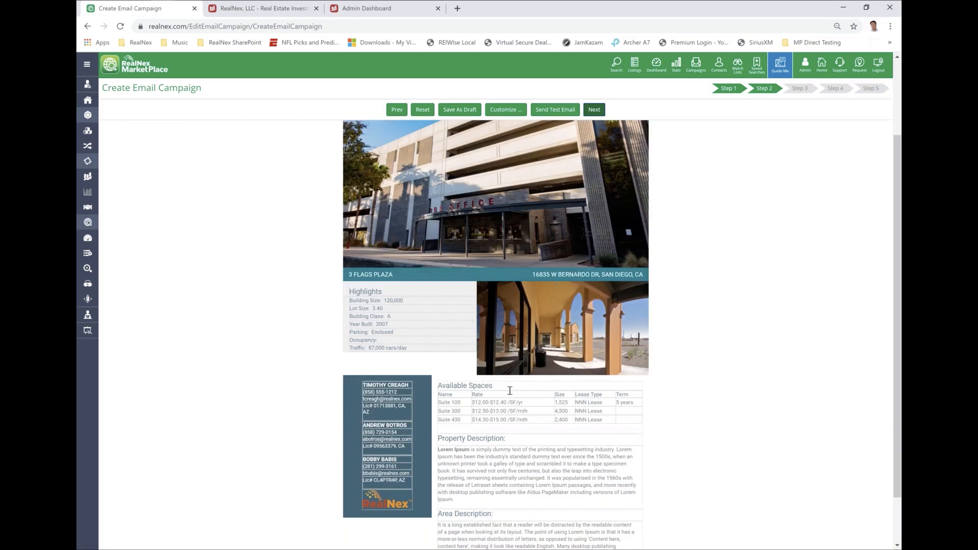
scroll(463, 287, up, 1)
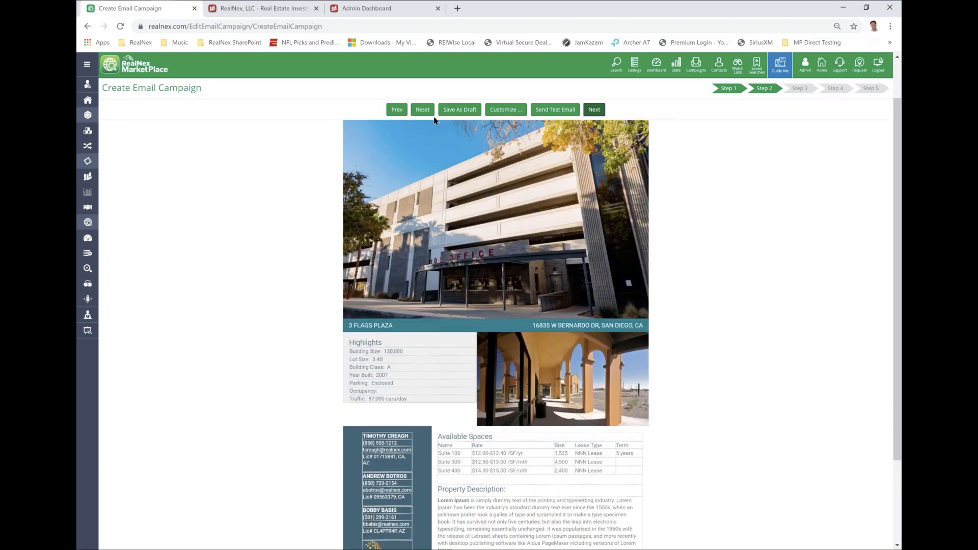
click(403, 112)
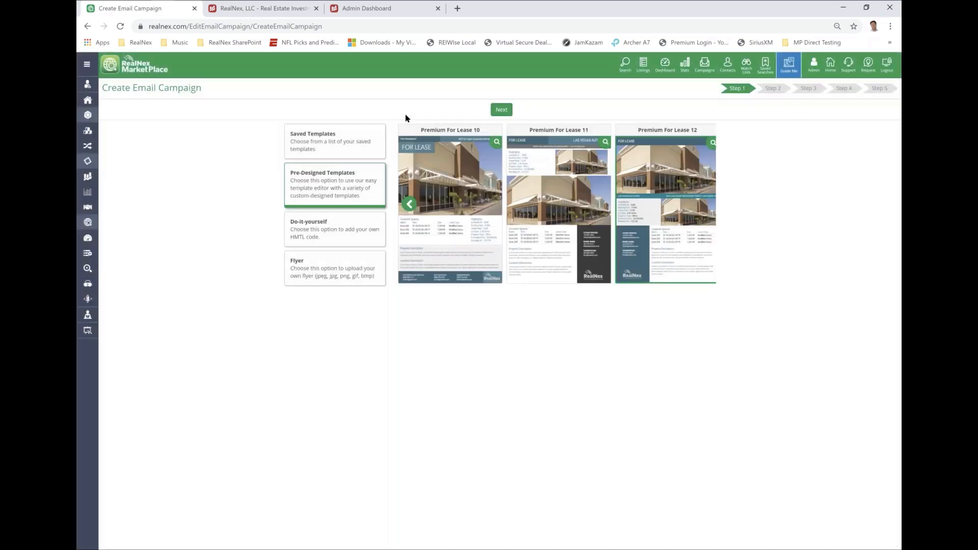